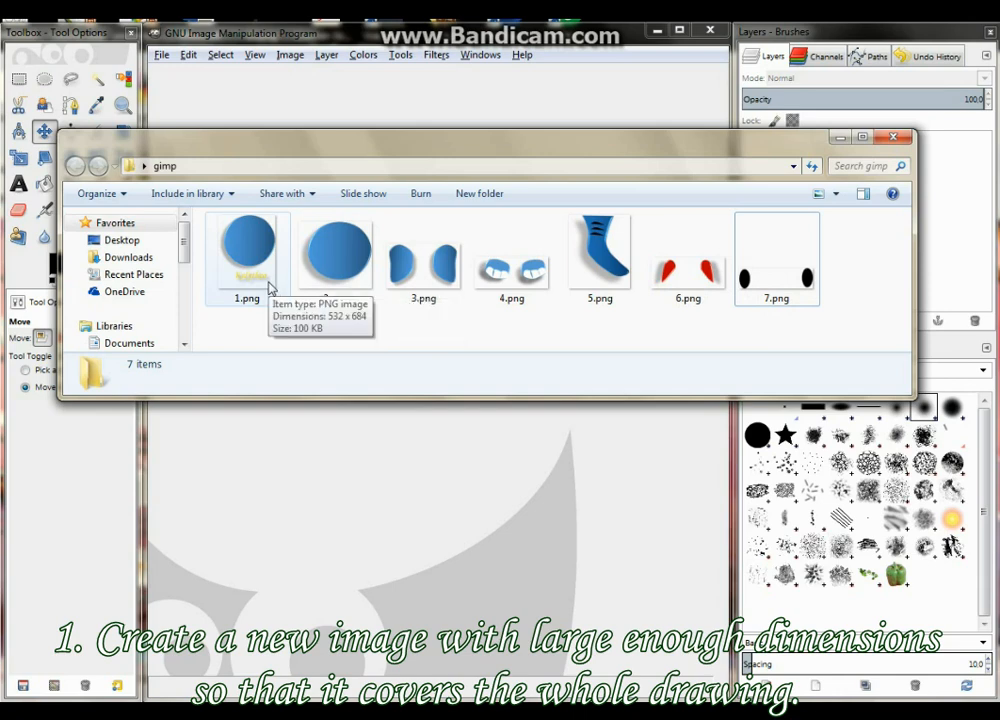
# Create a new blank image 700 px wide and 800 px high
pyautogui.click(481, 47)
pyautogui.click(160, 56)
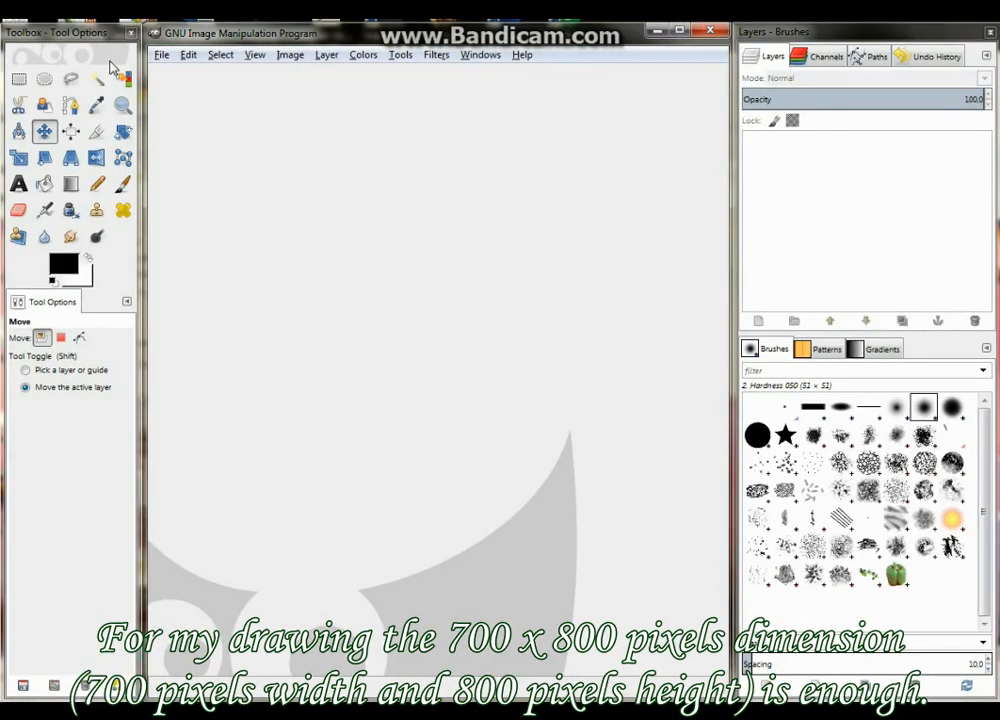
pyautogui.click(161, 54)
pyautogui.click(172, 72)
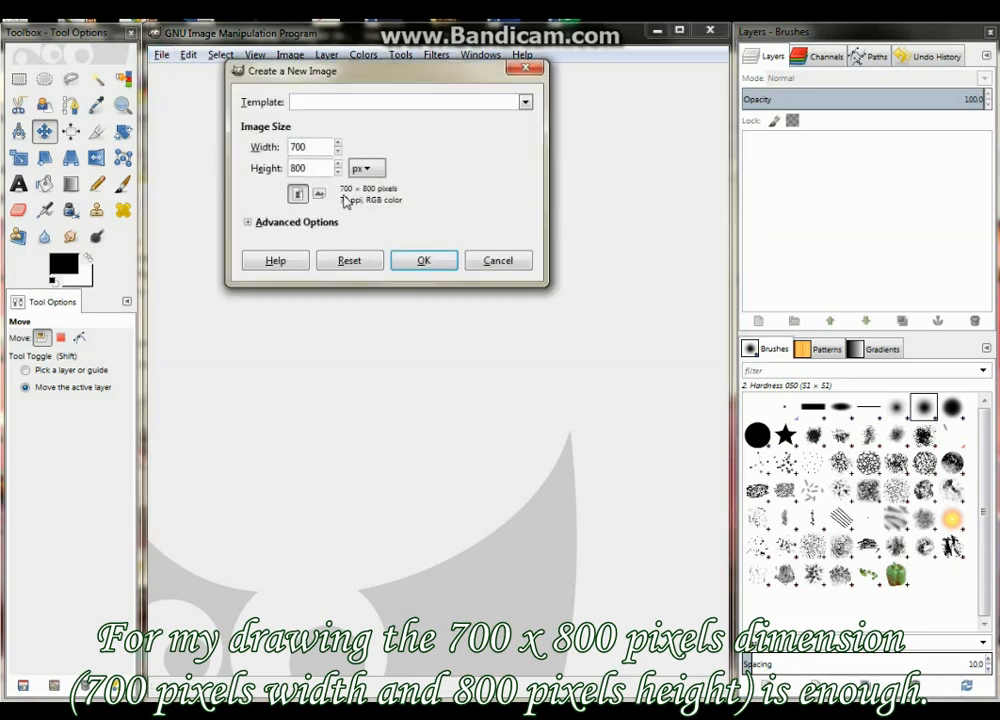
pyautogui.moveTo(340, 72); pyautogui.dragTo(347, 138)
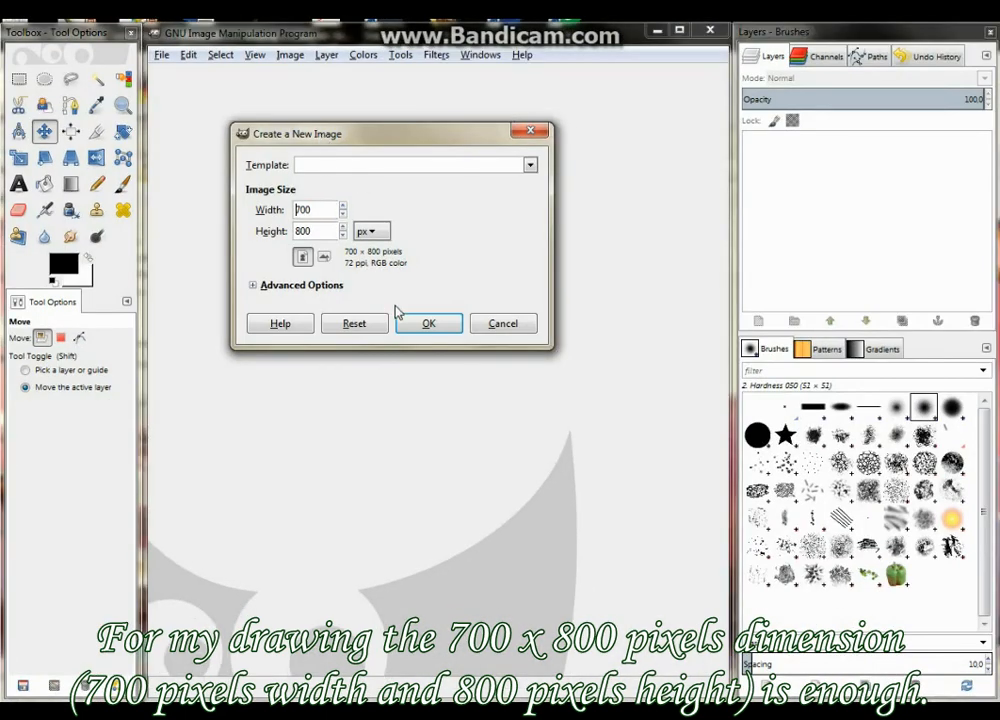
pyautogui.click(414, 323)
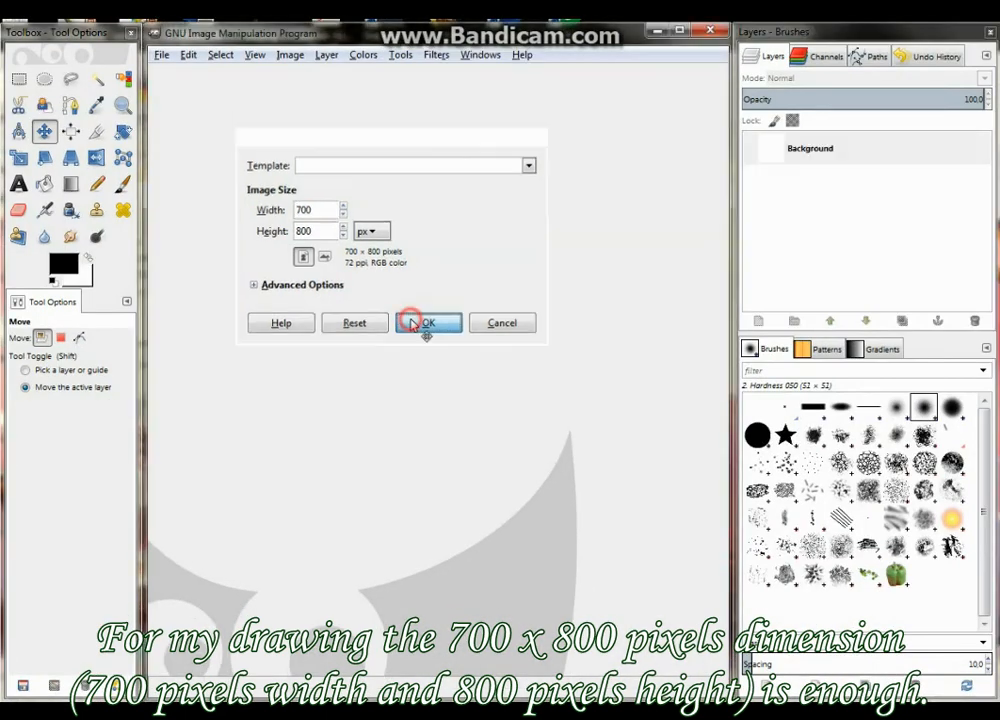
# Open 1.png from the gimp folder as a new layer in the blank image
pyautogui.click(158, 56)
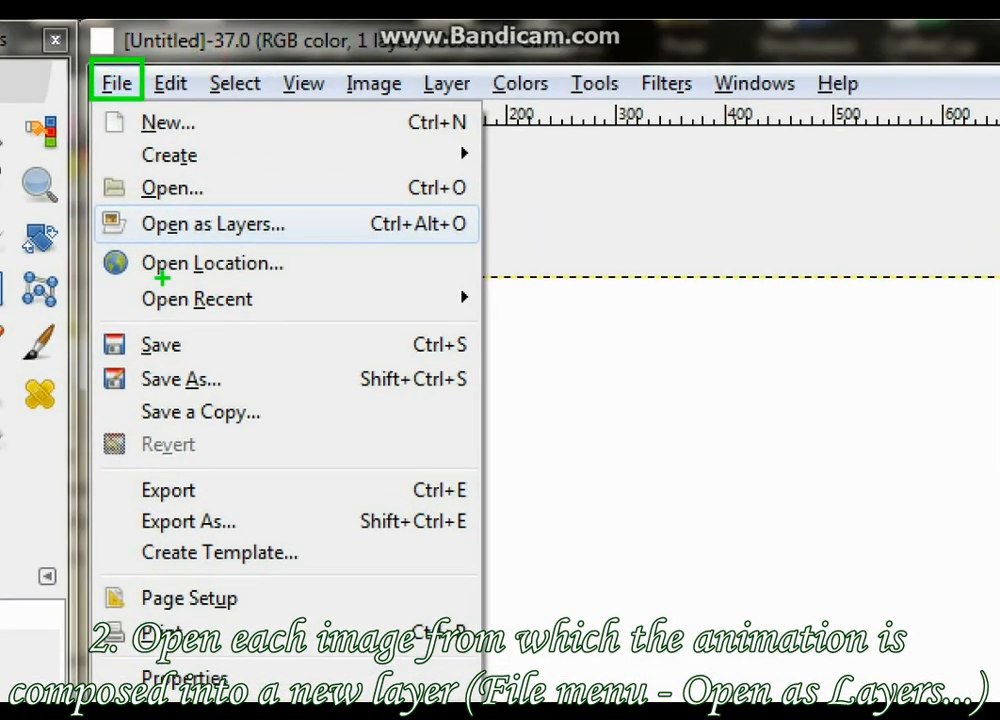
pyautogui.moveTo(101, 205)
pyautogui.mouseDown()
pyautogui.moveTo(171, 237)
pyautogui.moveTo(470, 239)
pyautogui.mouseUp()
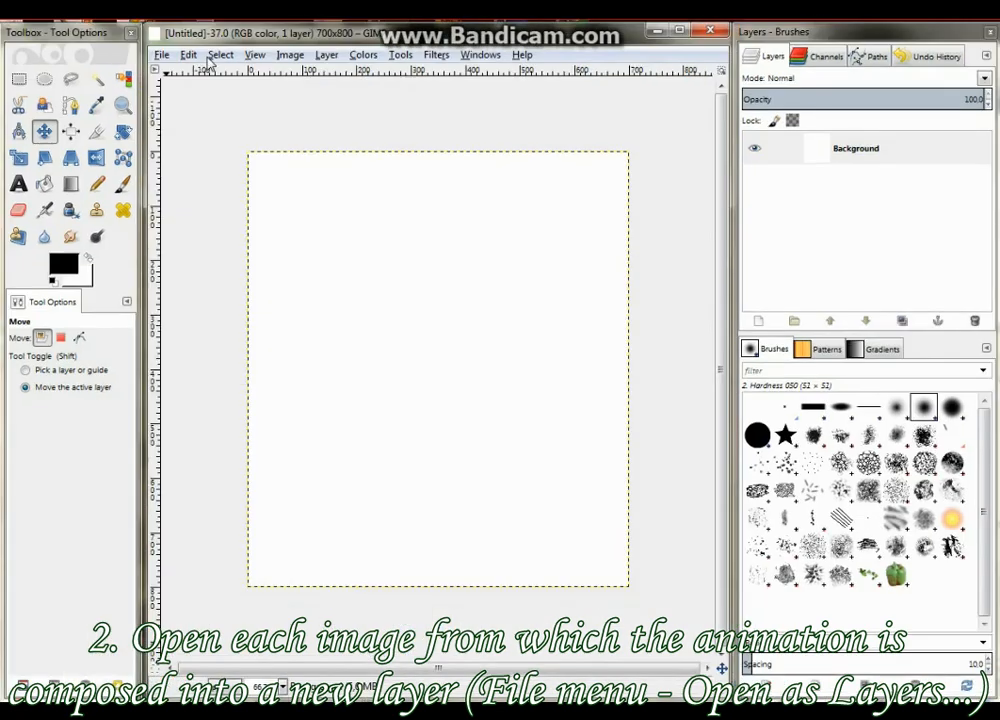
pyautogui.click(116, 83)
pyautogui.click(205, 125)
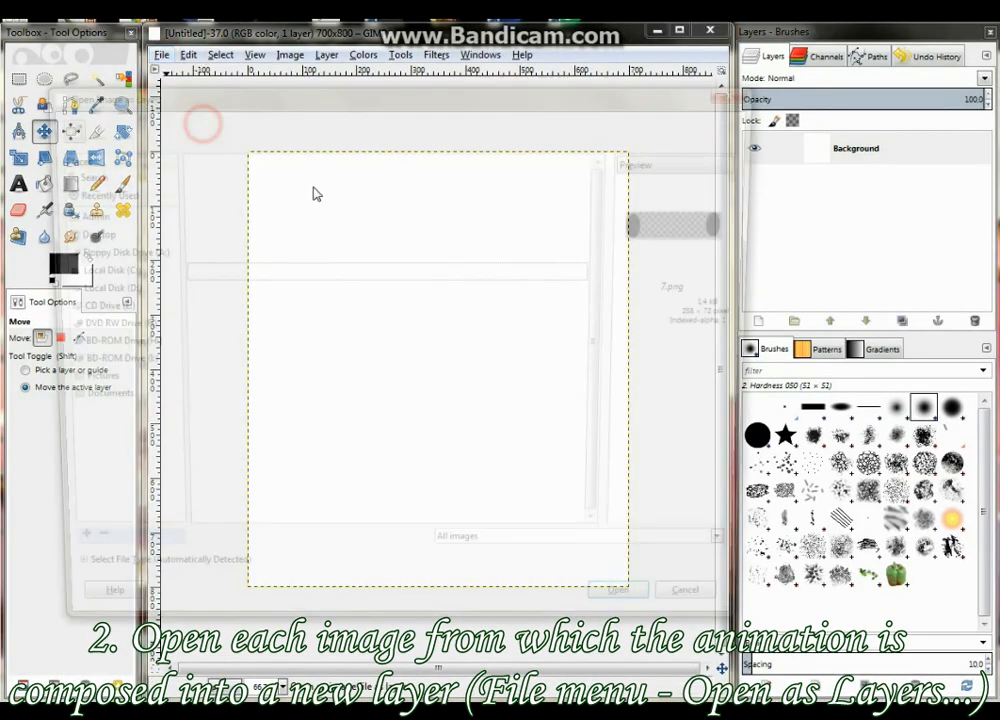
pyautogui.click(480, 287)
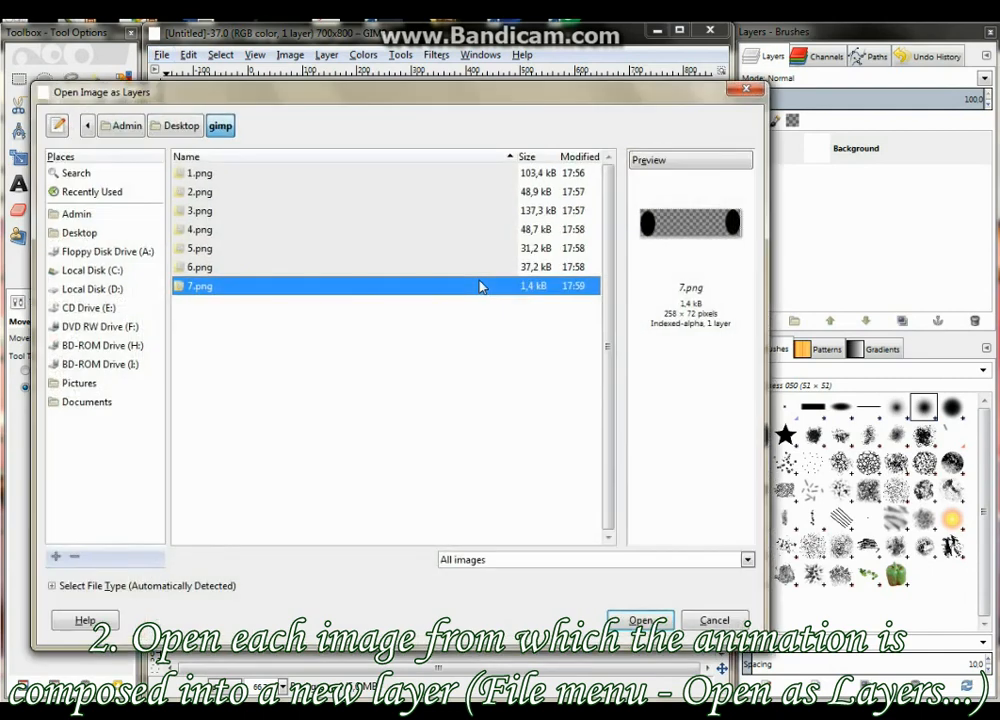
pyautogui.click(214, 176)
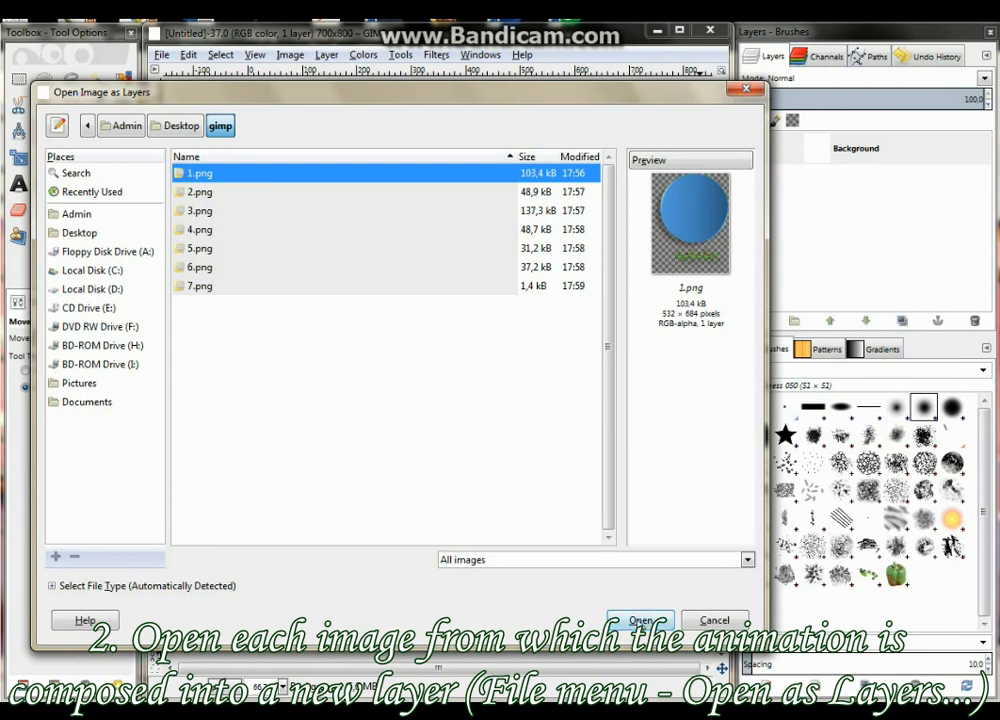
pyautogui.click(640, 620)
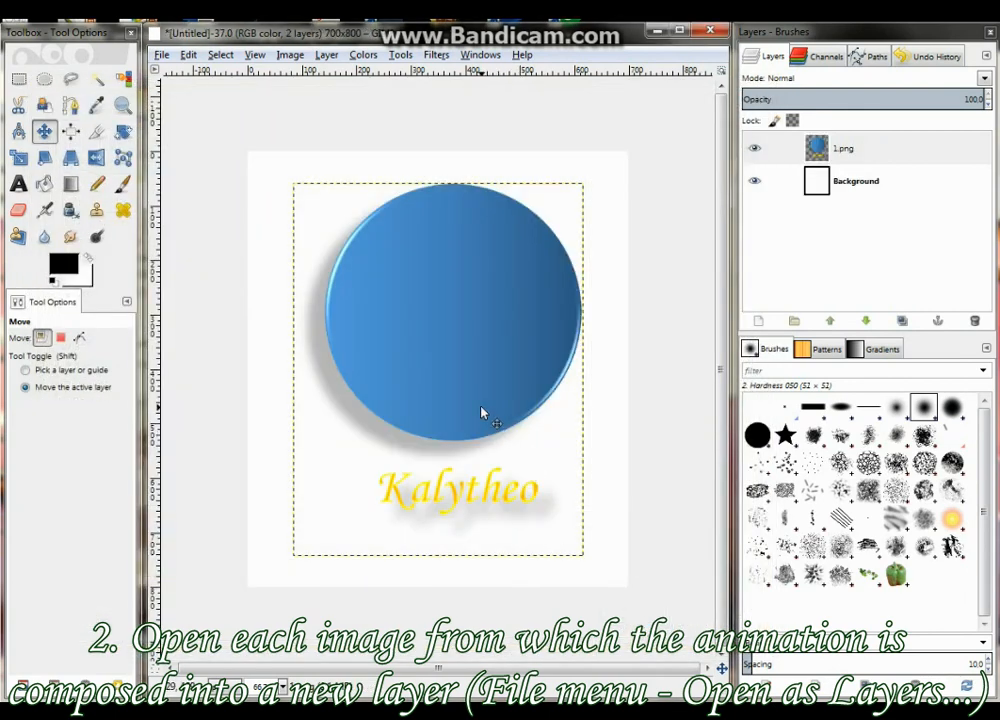
# With the Move tool set to move the active layer, shift the 1.png body down so its yellow text sits near the canvas's lower edge
pyautogui.click(79, 337)
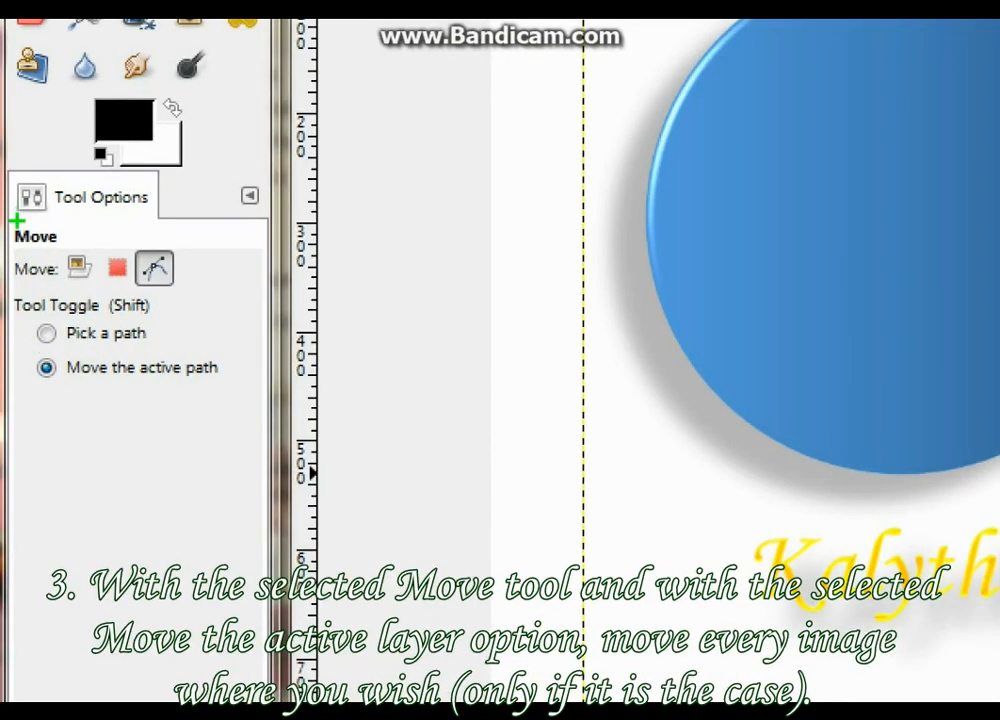
pyautogui.moveTo(13, 222); pyautogui.dragTo(82, 248)
pyautogui.moveTo(24, 354)
pyautogui.mouseDown()
pyautogui.moveTo(40, 371)
pyautogui.moveTo(258, 397)
pyautogui.mouseUp()
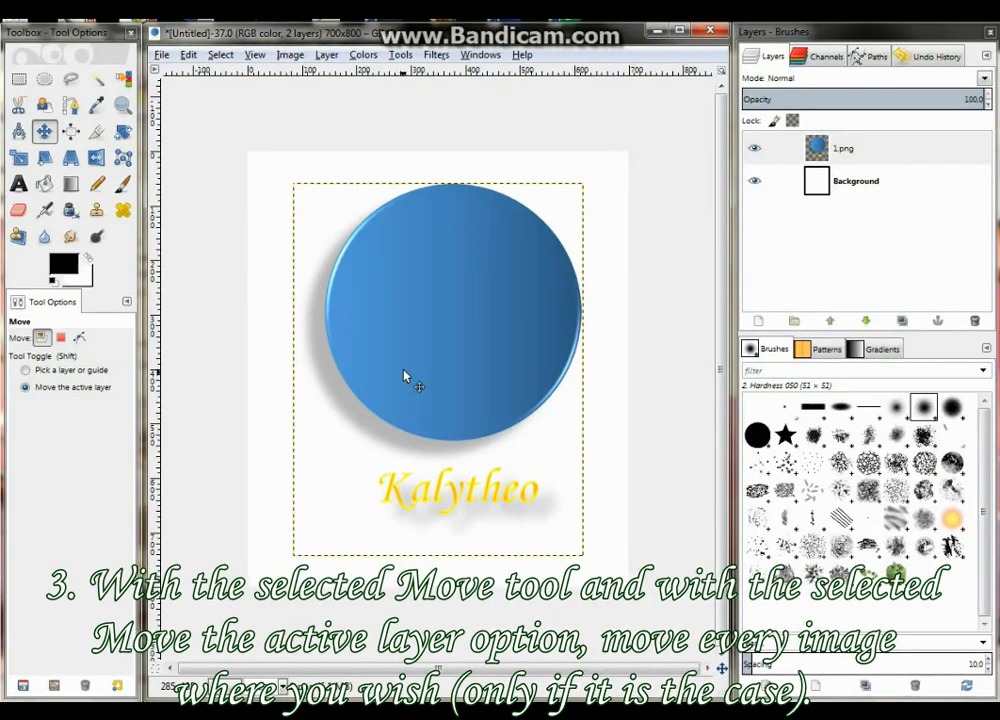
pyautogui.moveTo(404, 372); pyautogui.dragTo(404, 442)
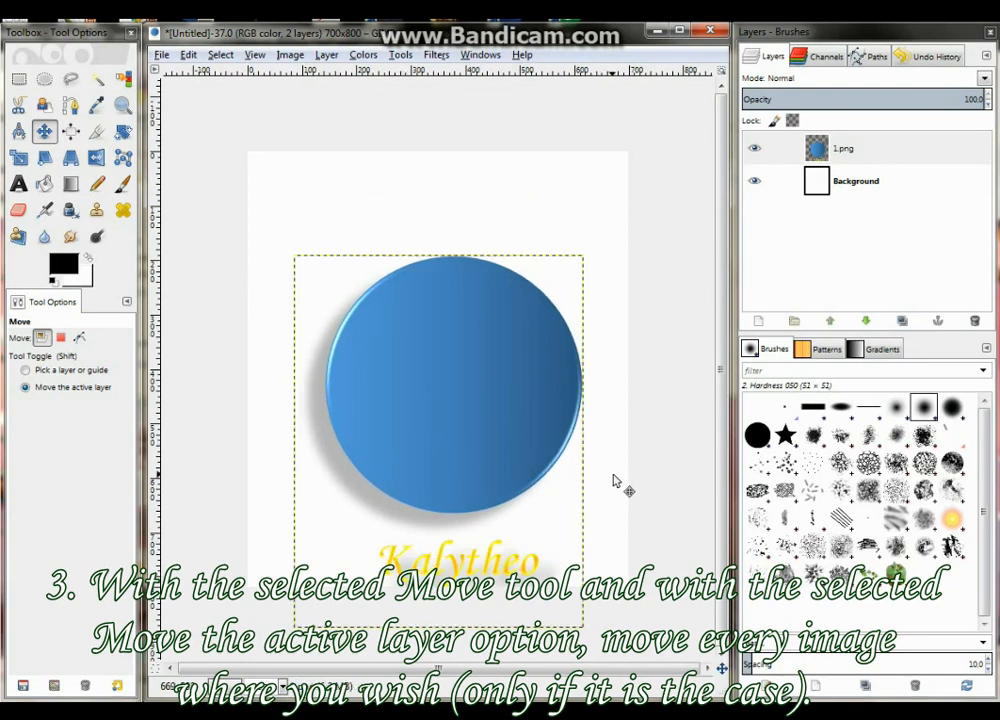
# Open 2.png as a new layer and move the smaller circle up so it overlaps the top of the body as the head
pyautogui.click(159, 55)
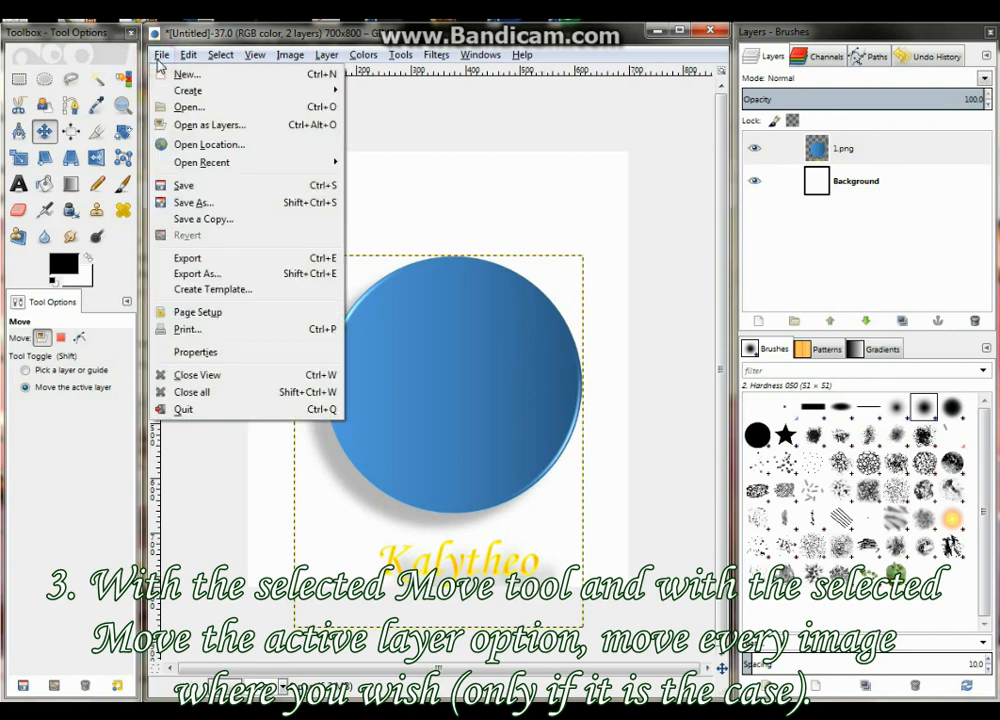
pyautogui.click(202, 126)
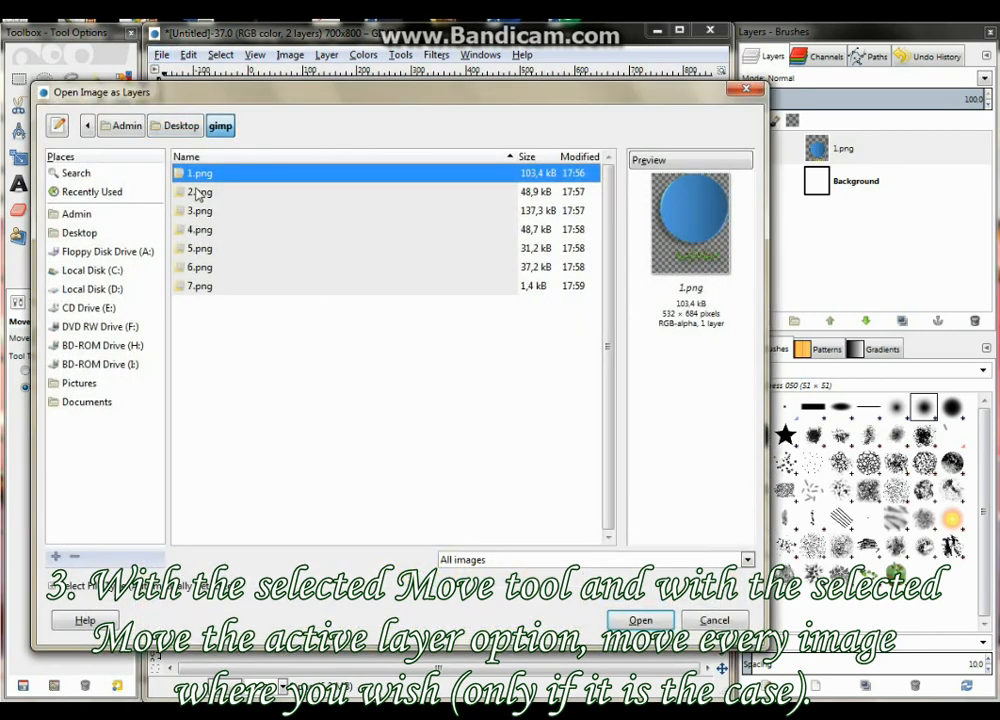
pyautogui.click(197, 194)
pyautogui.click(639, 620)
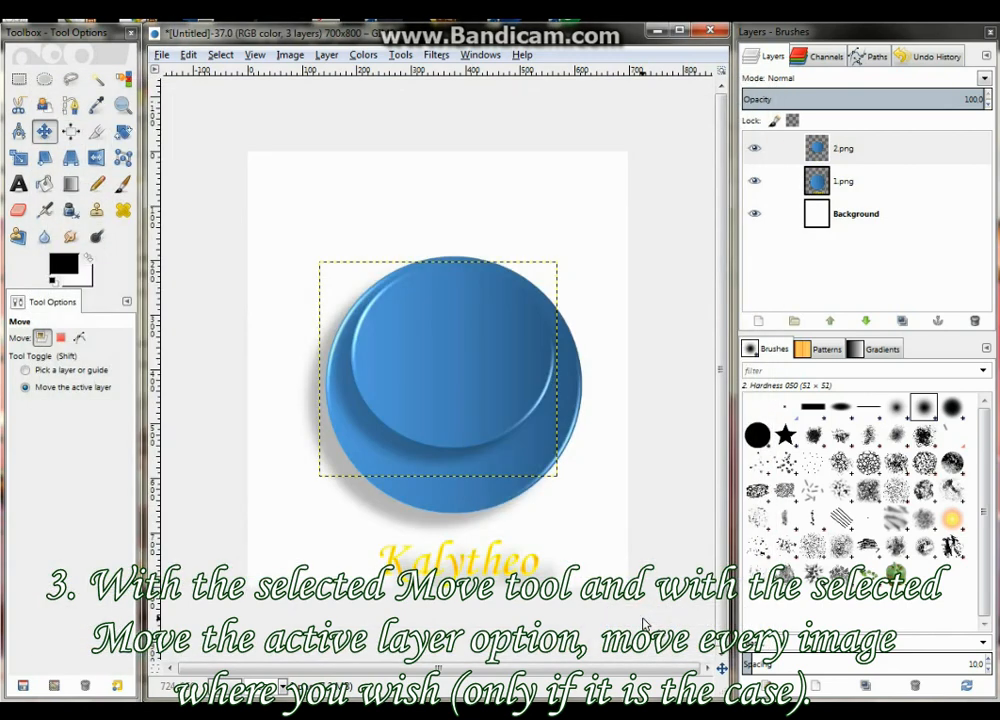
pyautogui.moveTo(470, 403); pyautogui.dragTo(465, 325)
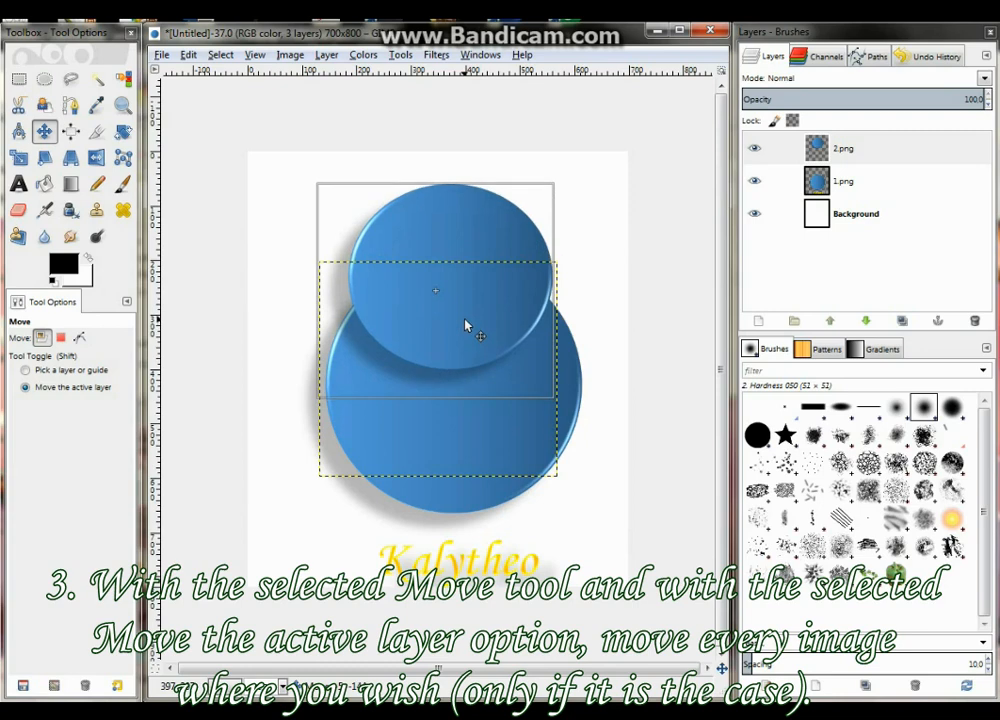
pyautogui.moveTo(466, 325); pyautogui.dragTo(466, 327)
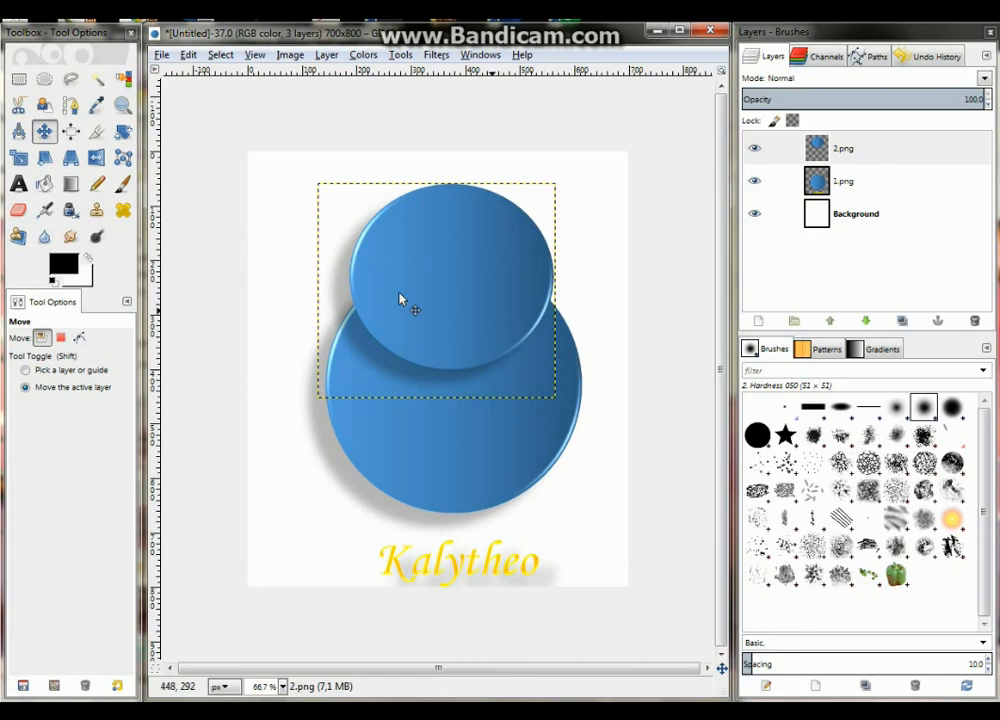
# Open 3.png as a new layer and move the two ears up to either side of the head
pyautogui.click(161, 55)
pyautogui.click(180, 125)
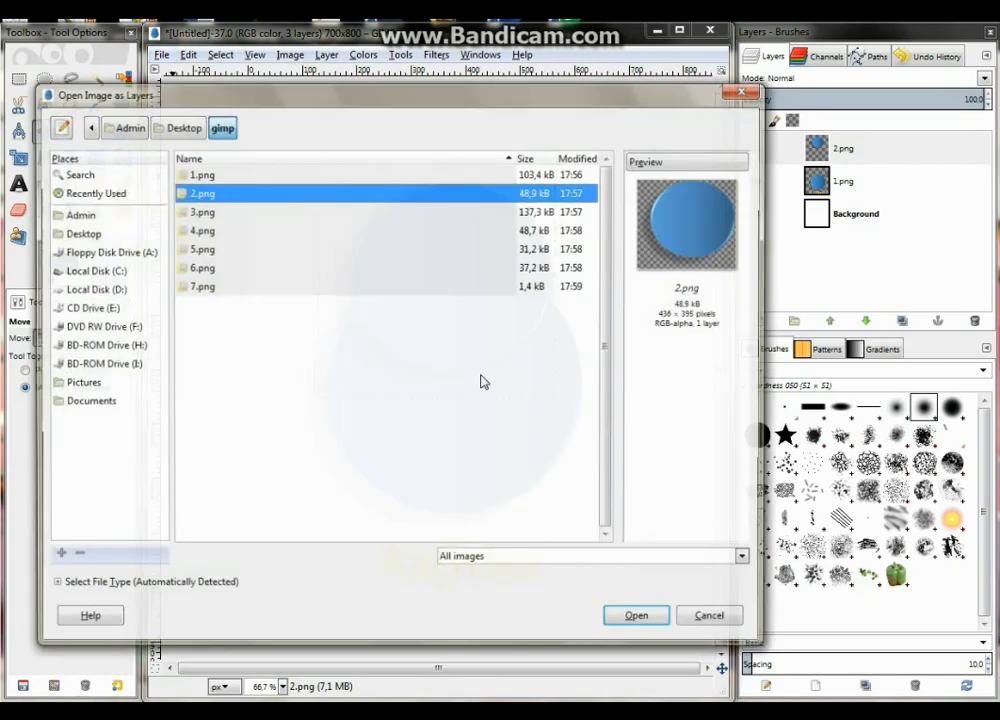
pyautogui.click(197, 211)
pyautogui.click(655, 621)
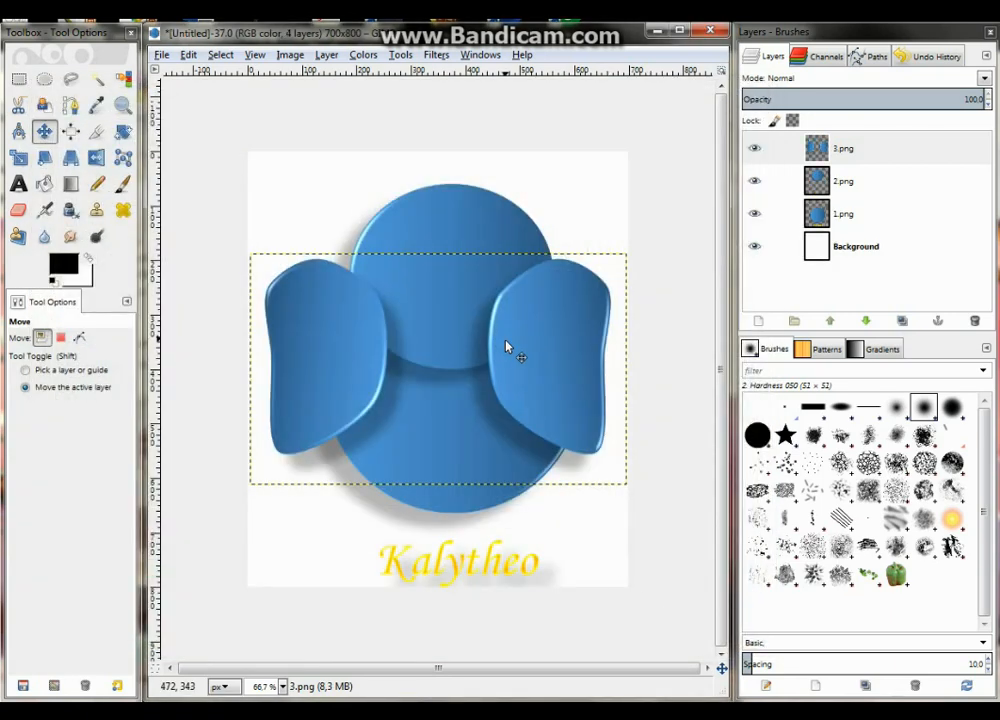
pyautogui.moveTo(506, 346); pyautogui.dragTo(523, 260)
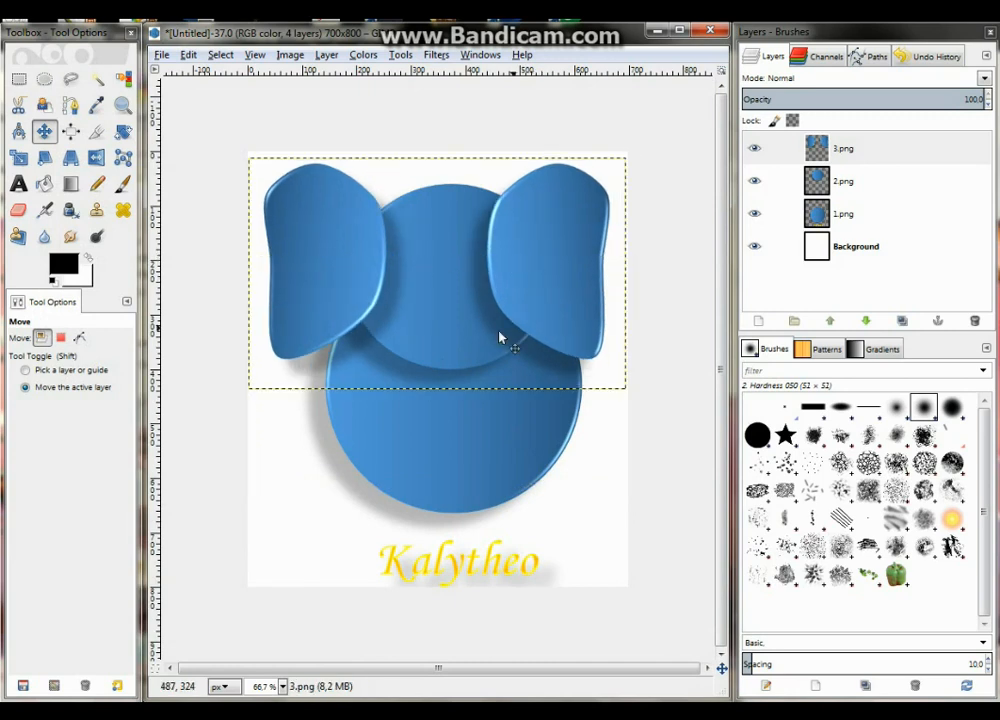
pyautogui.moveTo(439, 319)
pyautogui.mouseDown()
pyautogui.moveTo(429, 321)
pyautogui.moveTo(454, 322)
pyautogui.mouseUp()
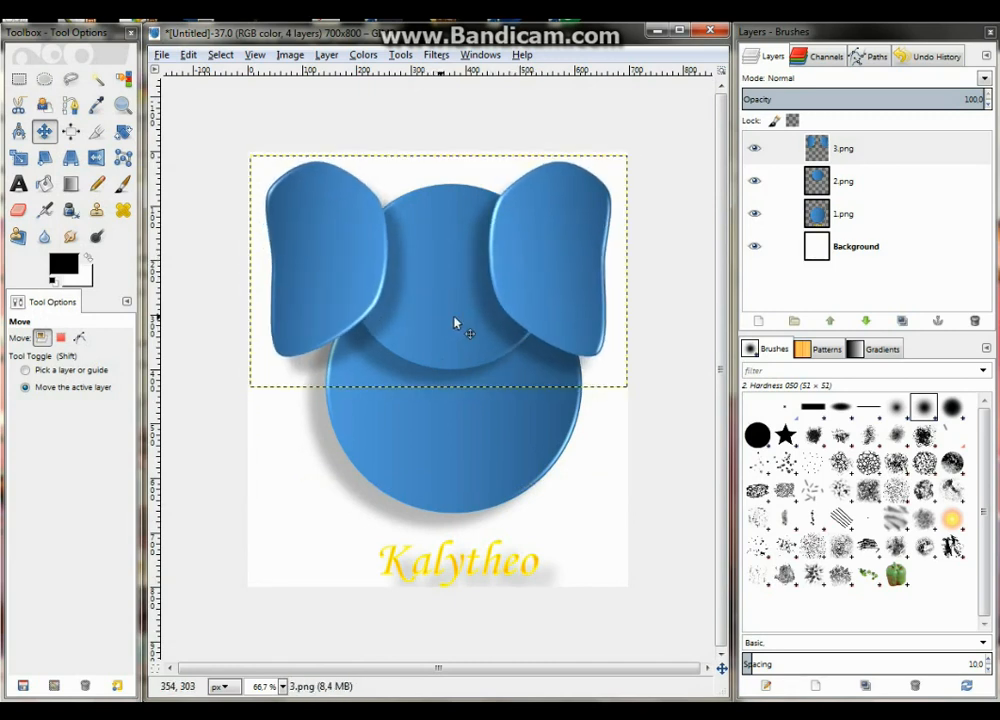
# Move the head layer 2.png about 28 px left and 5 px up to centre it between the ears
pyautogui.click(848, 183)
pyautogui.moveTo(447, 303); pyautogui.dragTo(430, 307)
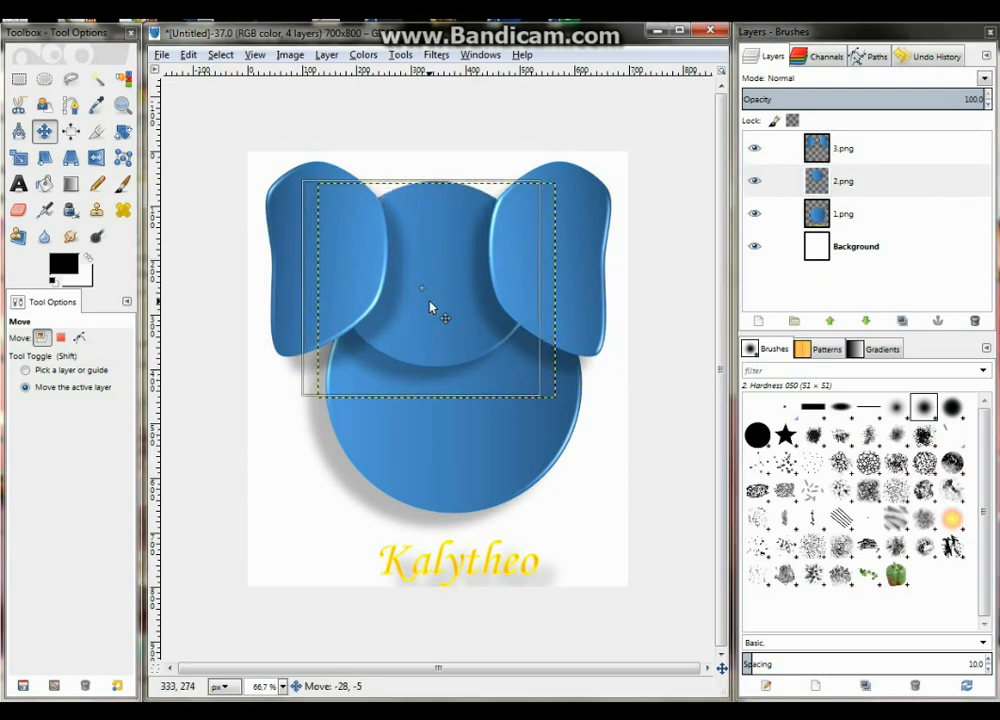
pyautogui.moveTo(430, 307); pyautogui.dragTo(432, 309)
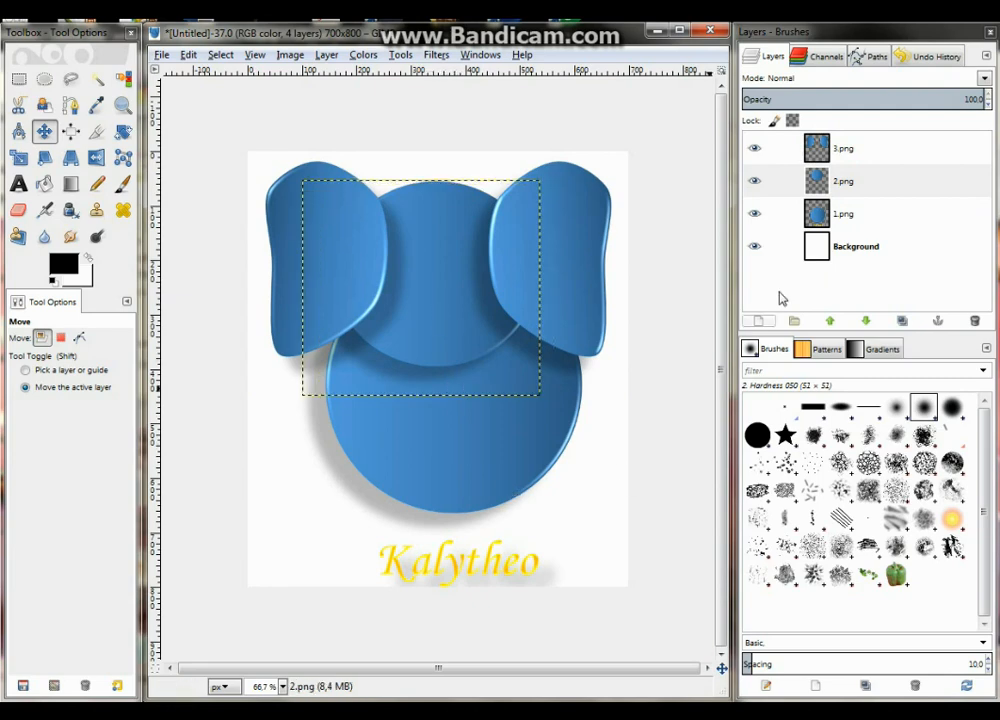
# Move the body layer 1.png slightly left and up to align it under the head
pyautogui.click(843, 214)
pyautogui.moveTo(460, 488)
pyautogui.mouseDown()
pyautogui.moveTo(458, 480)
pyautogui.moveTo(444, 500)
pyautogui.moveTo(449, 476)
pyautogui.mouseUp()
pyautogui.moveTo(437, 234)
pyautogui.mouseDown()
pyautogui.moveTo(440, 250)
pyautogui.moveTo(442, 225)
pyautogui.mouseUp()
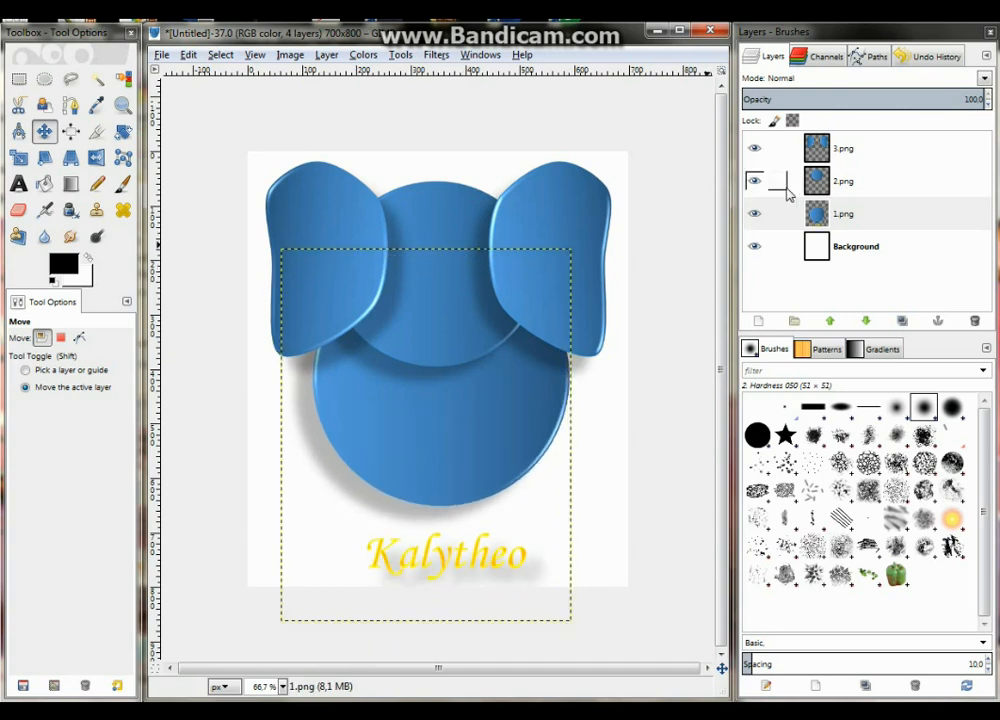
# Fine-tune the vertical positions of the head layer 2.png and the ears layer 3.png, raising the ears slightly
pyautogui.click(888, 185)
pyautogui.moveTo(453, 282); pyautogui.dragTo(453, 270)
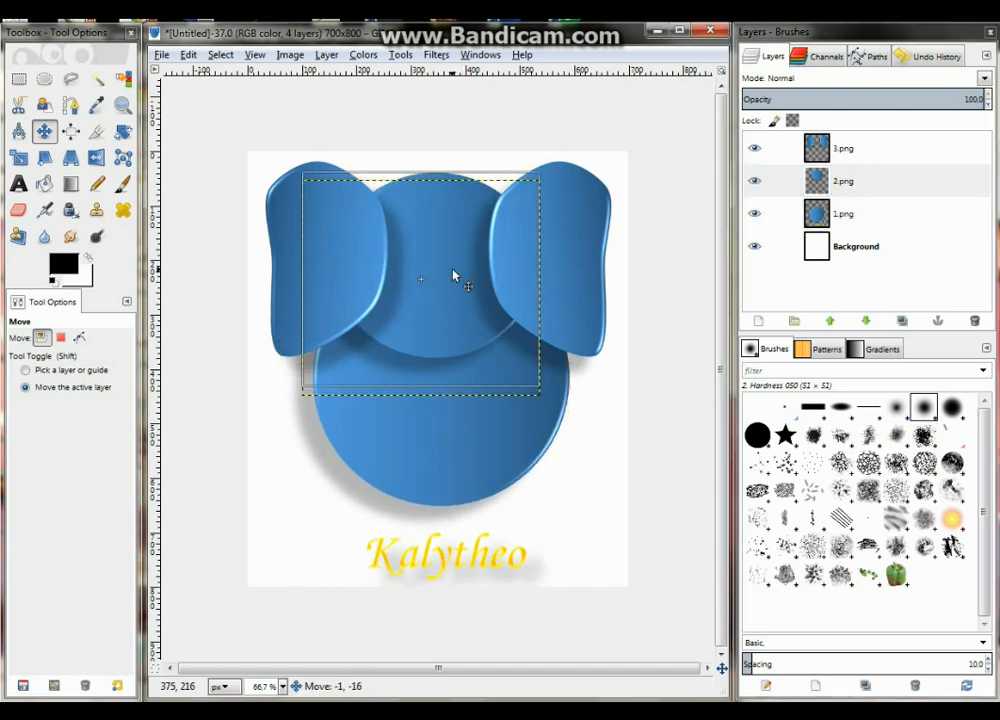
pyautogui.click(886, 146)
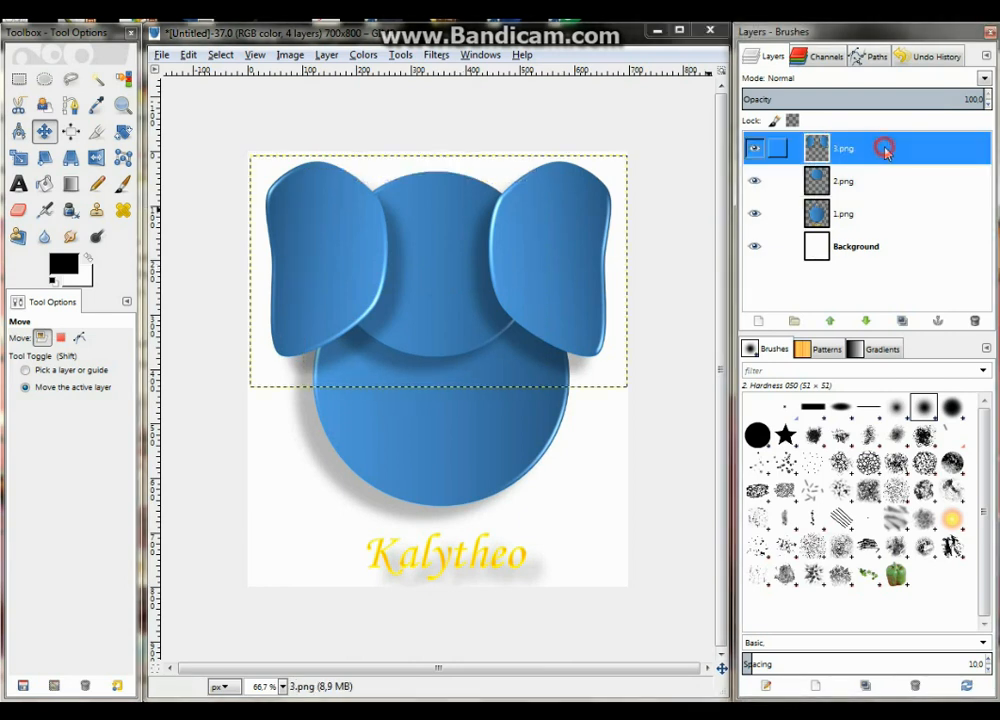
pyautogui.moveTo(577, 262)
pyautogui.mouseDown()
pyautogui.moveTo(558, 289)
pyautogui.moveTo(590, 276)
pyautogui.mouseUp()
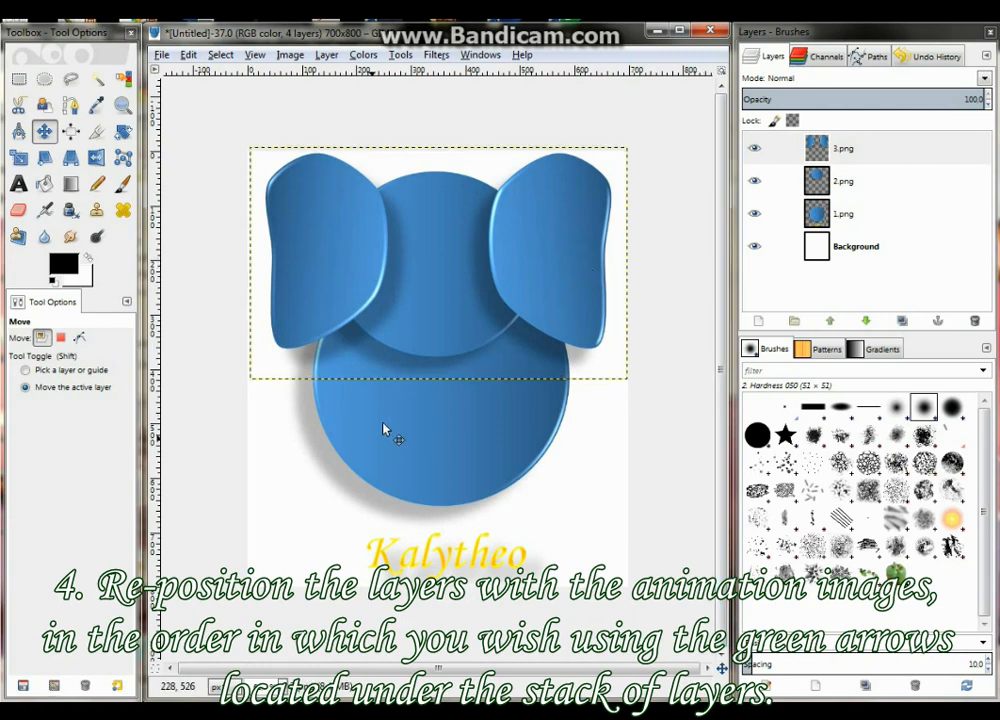
pyautogui.click(858, 180)
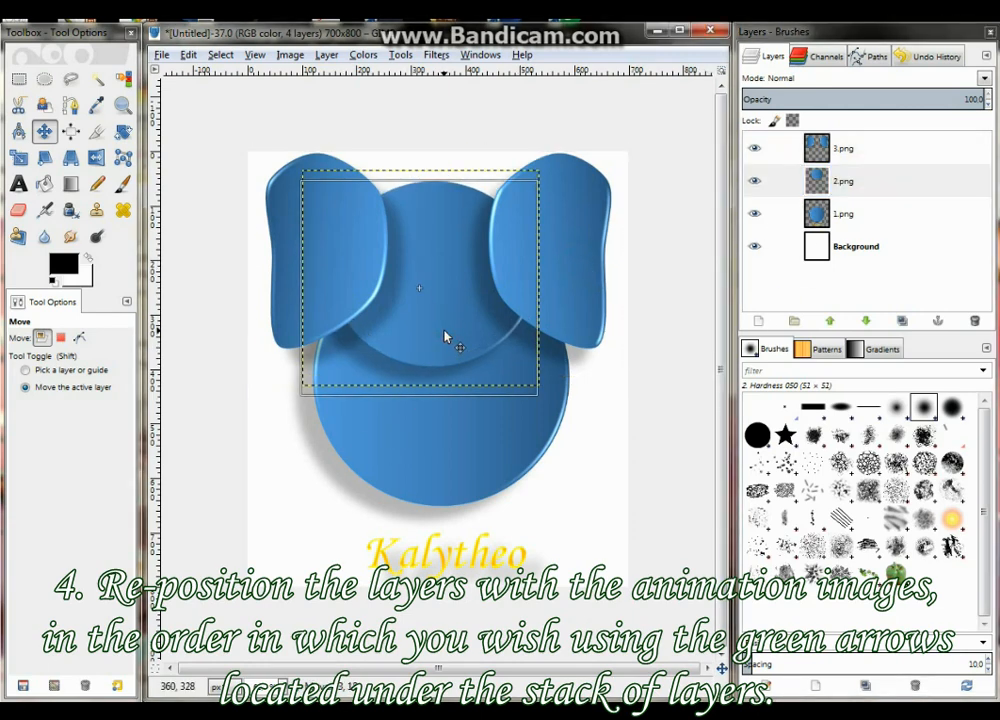
# Lower the ears layer 3.png beneath 2.png in the layer stack and make 2.png the active layer
pyautogui.click(840, 148)
pyautogui.click(865, 321)
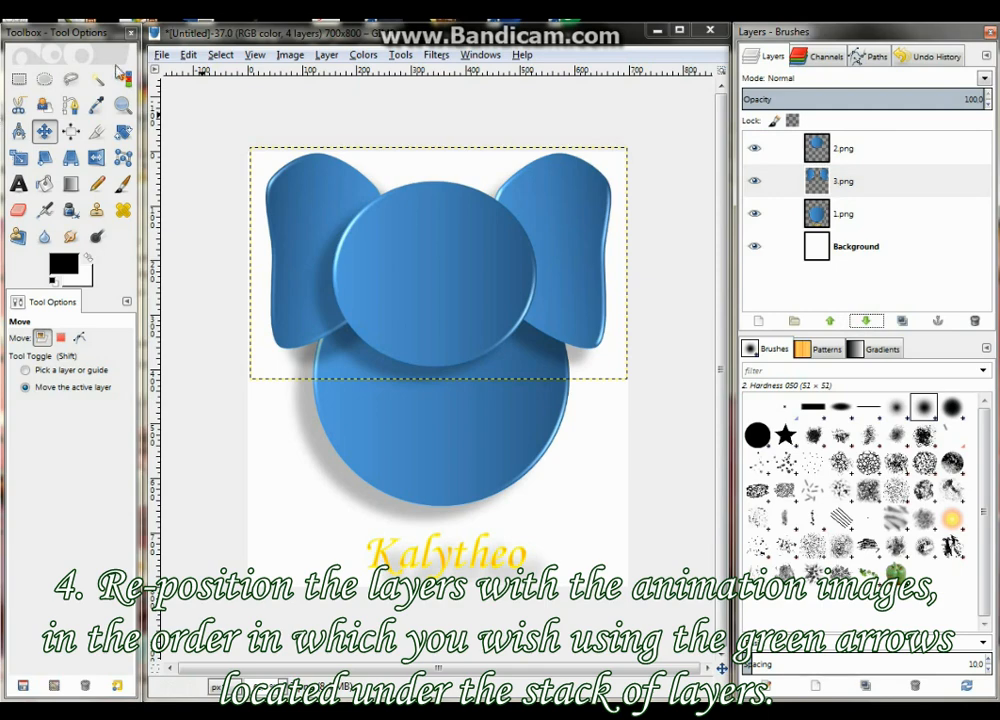
pyautogui.click(945, 147)
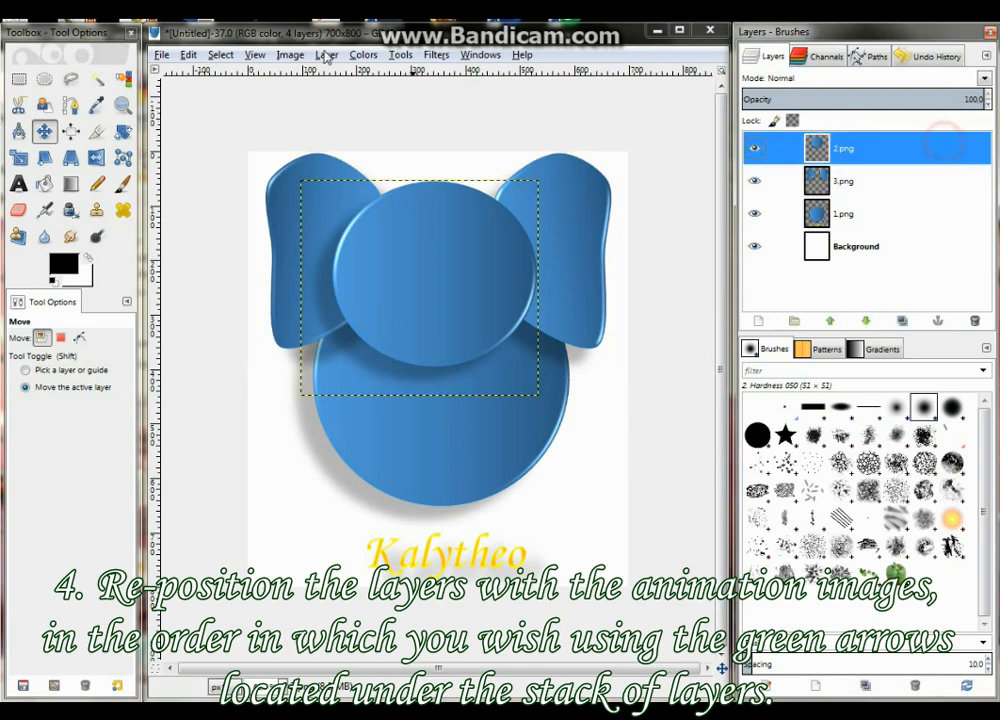
# Open 4.png as a new layer above 2.png and move the feet down onto the body's lower edge
pyautogui.click(162, 54)
pyautogui.click(205, 125)
pyautogui.click(343, 211)
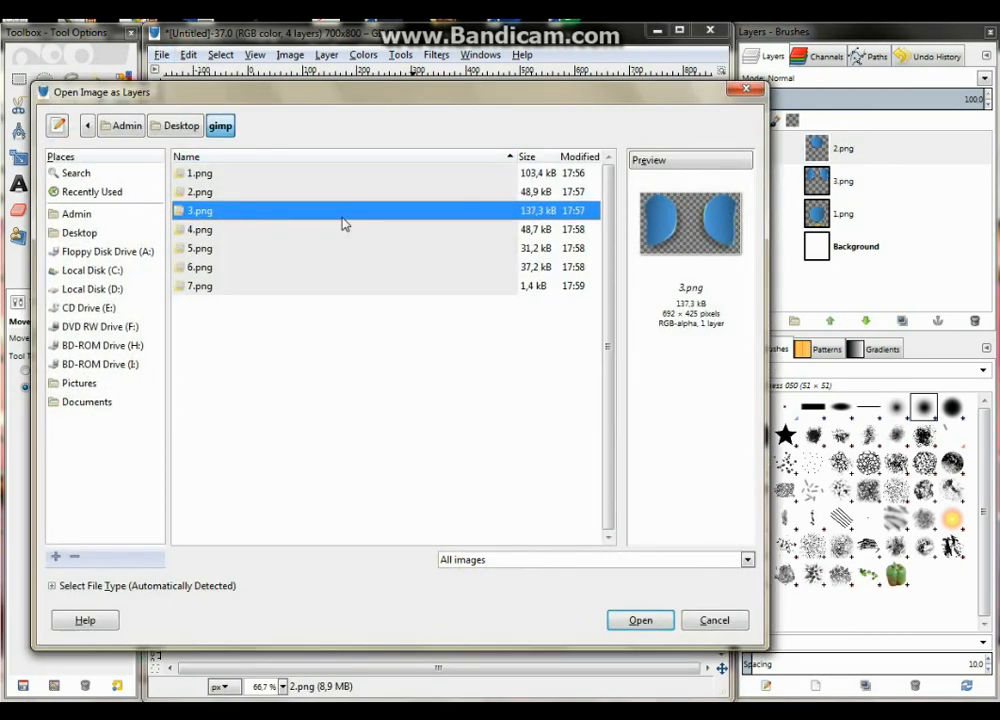
pyautogui.click(219, 232)
pyautogui.click(630, 622)
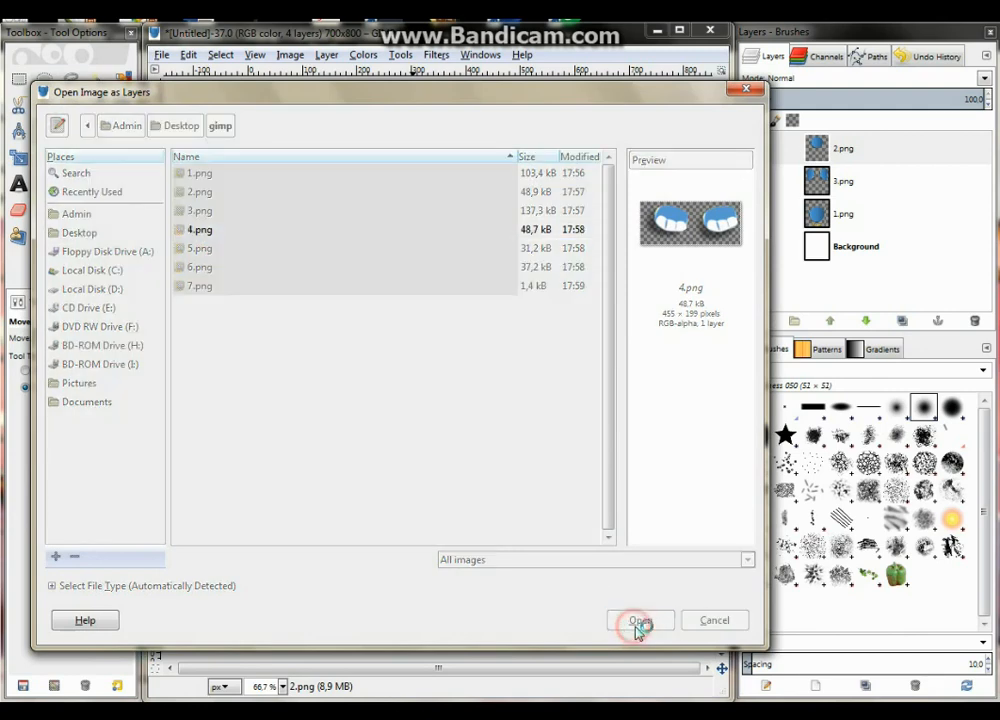
pyautogui.moveTo(488, 359); pyautogui.dragTo(480, 500)
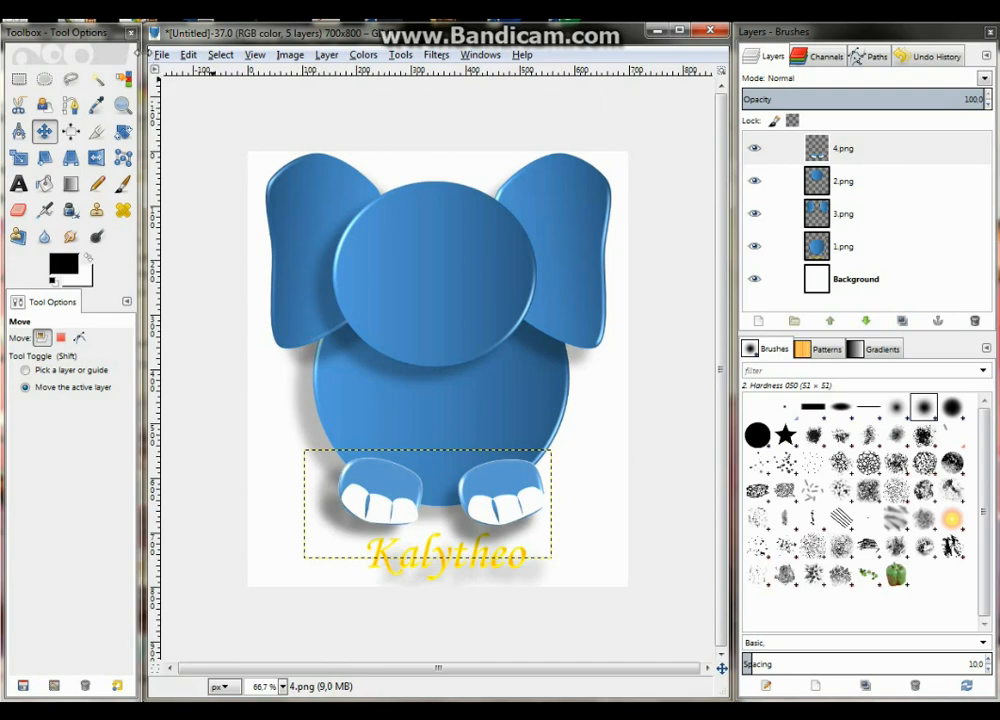
# Open 5.png, the trunk, as a new layer above 4.png
pyautogui.click(161, 54)
pyautogui.click(195, 126)
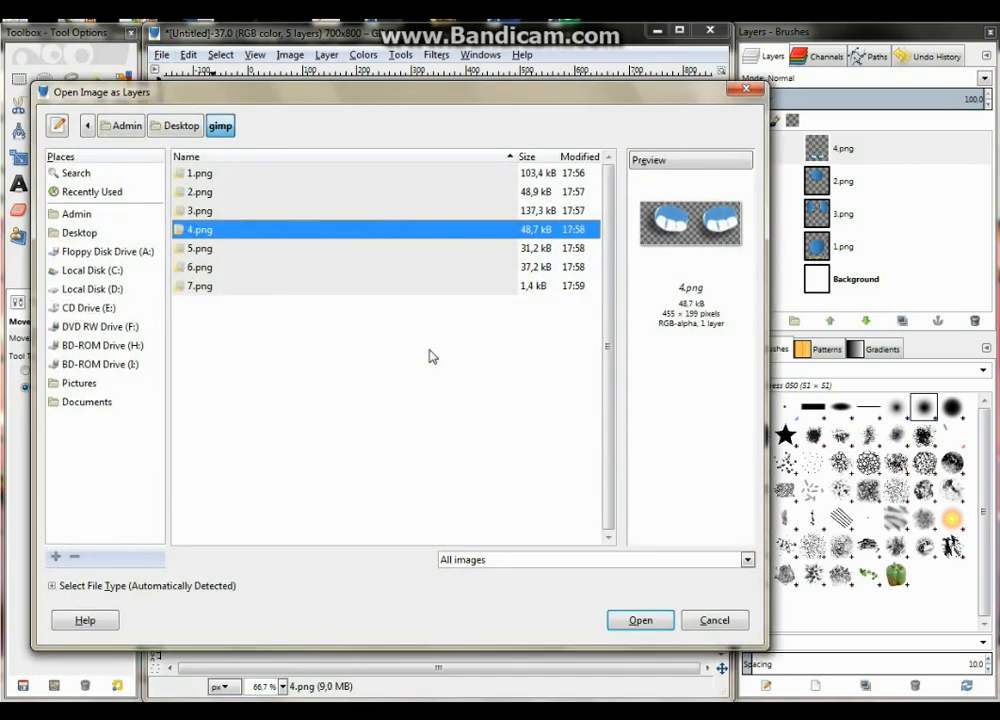
pyautogui.click(201, 250)
pyautogui.click(638, 621)
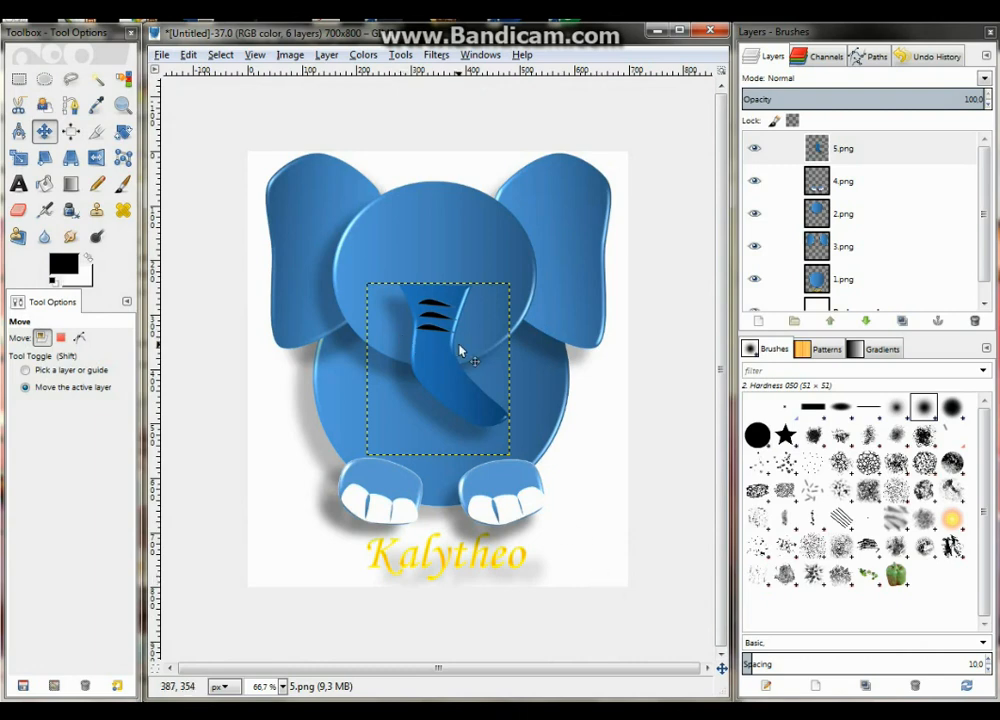
# Open 6.png as a new layer and move the red tusks slightly up and left so they flank the trunk
pyautogui.click(161, 54)
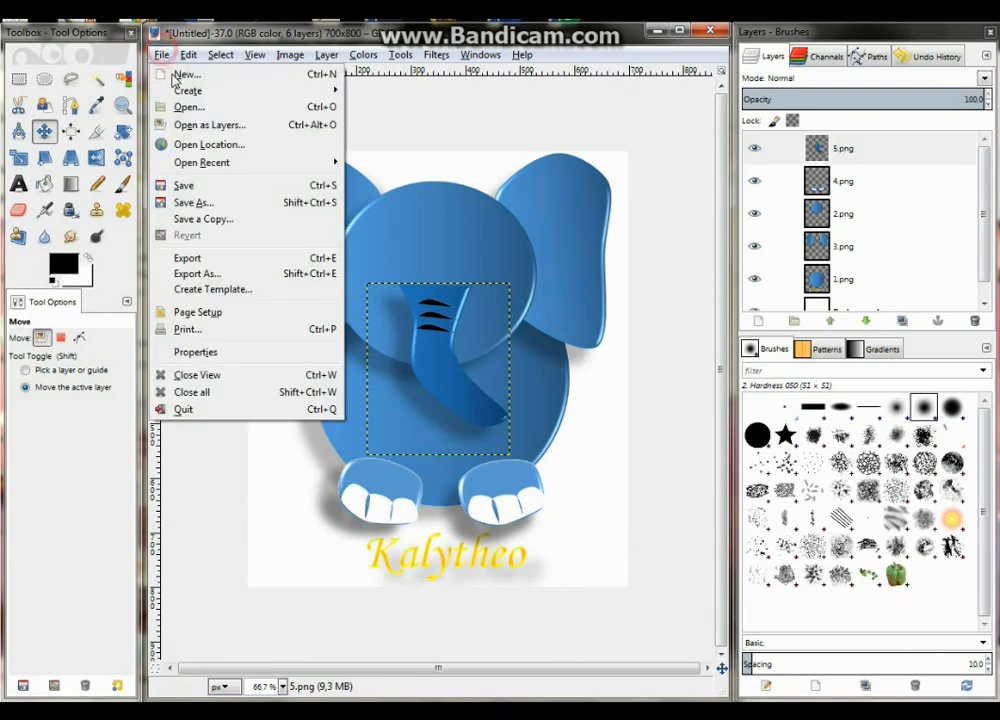
pyautogui.click(196, 125)
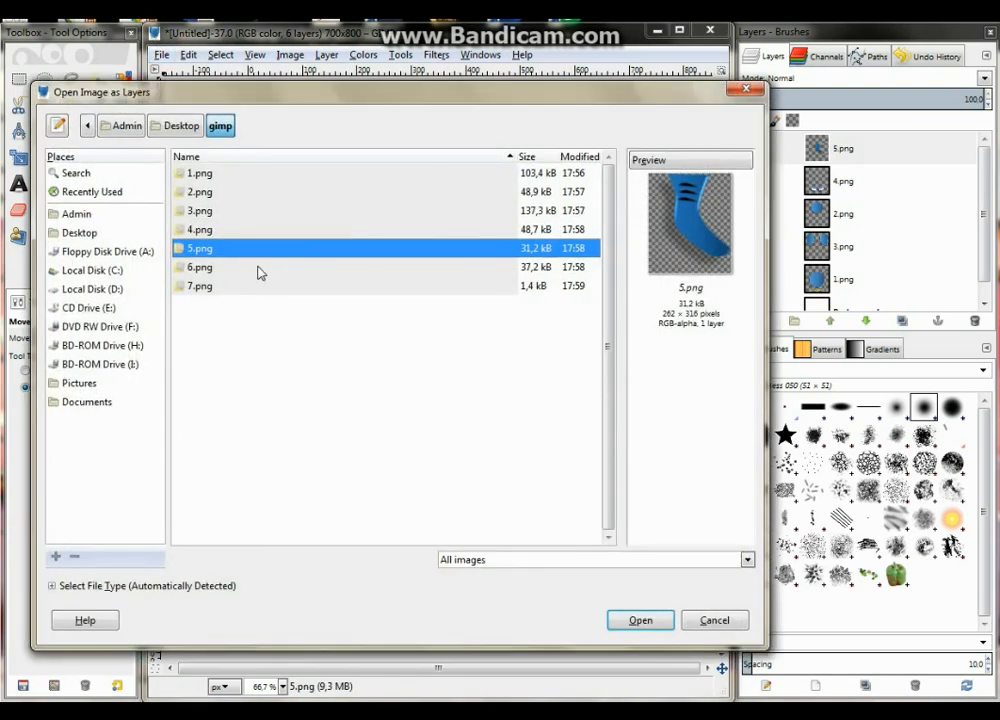
pyautogui.click(220, 265)
pyautogui.click(640, 620)
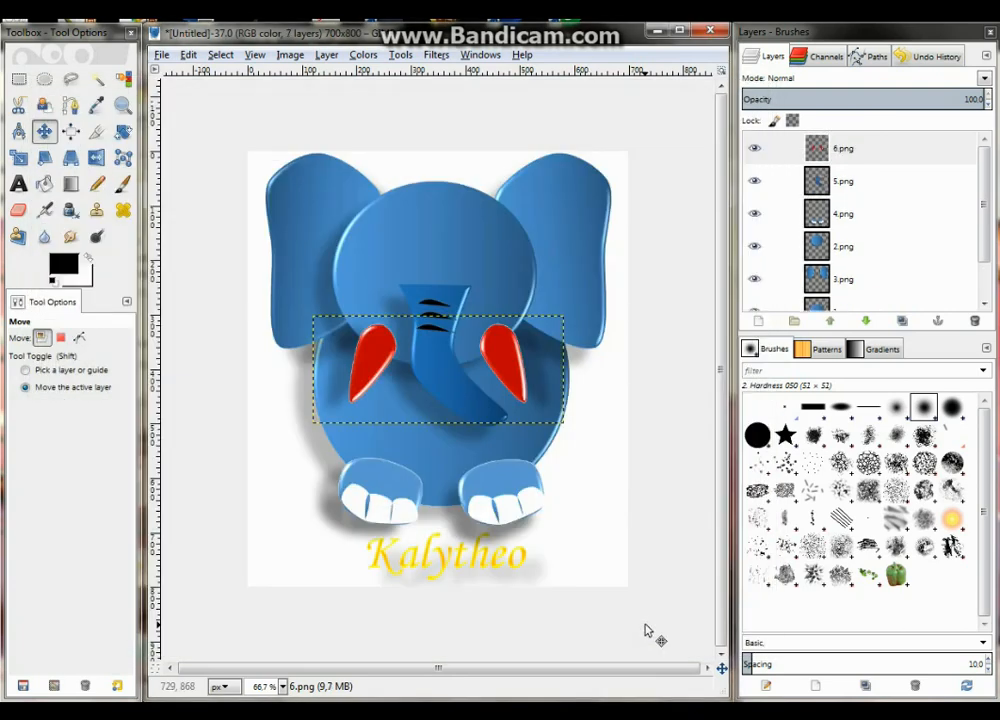
pyautogui.moveTo(507, 362); pyautogui.dragTo(507, 343)
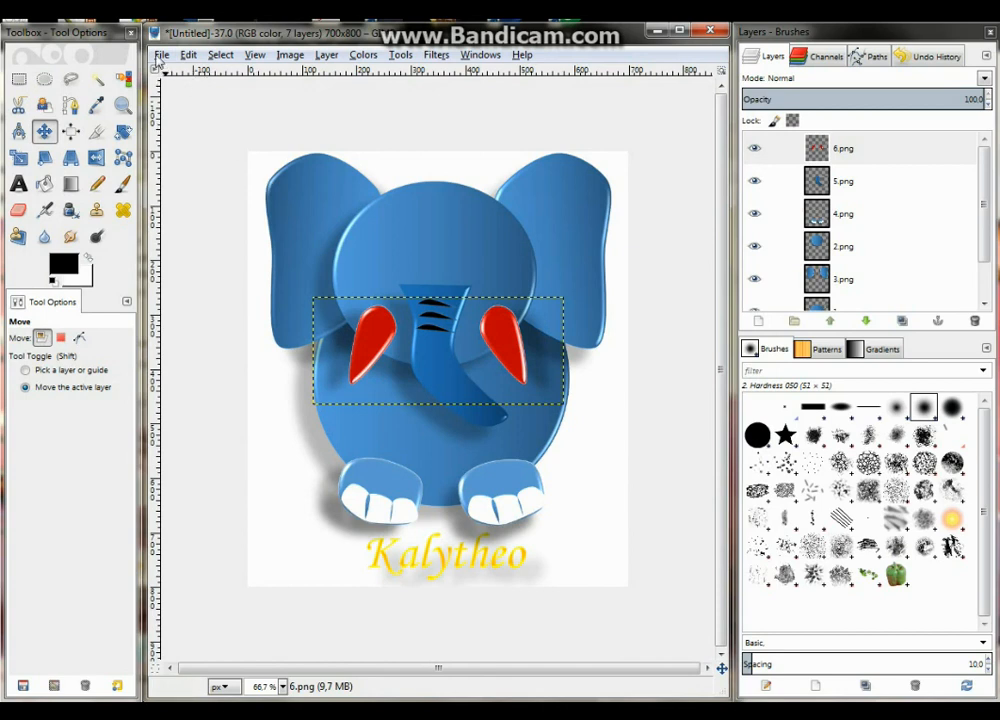
pyautogui.moveTo(508, 346); pyautogui.dragTo(505, 346)
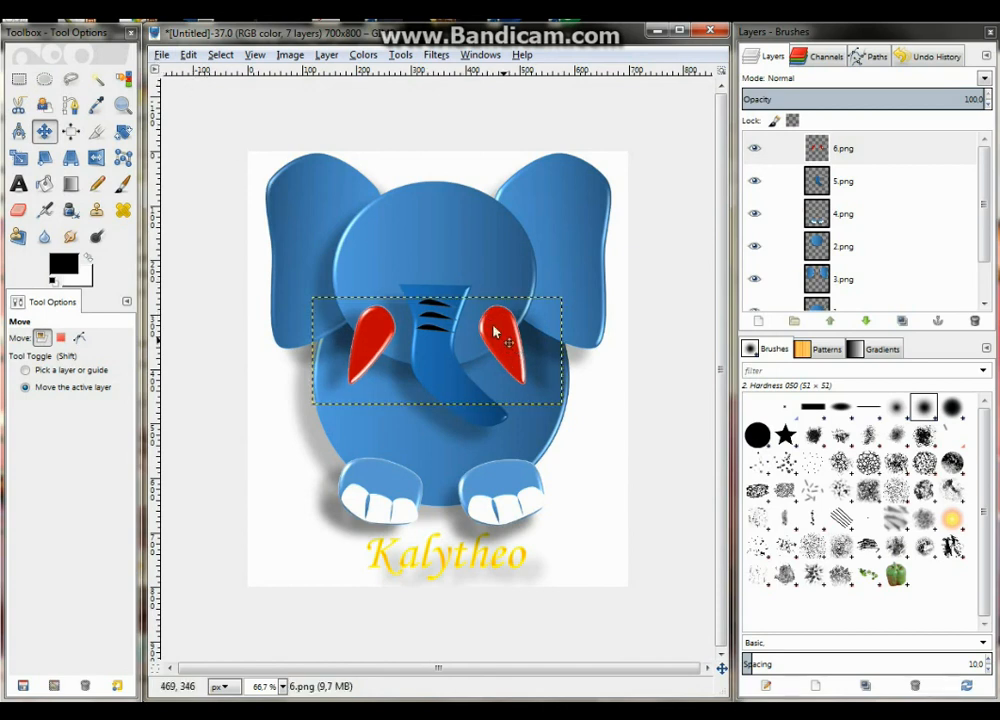
# Open 7.png as a new layer and move the black eyes up onto the head, above the tusks
pyautogui.click(162, 55)
pyautogui.click(198, 124)
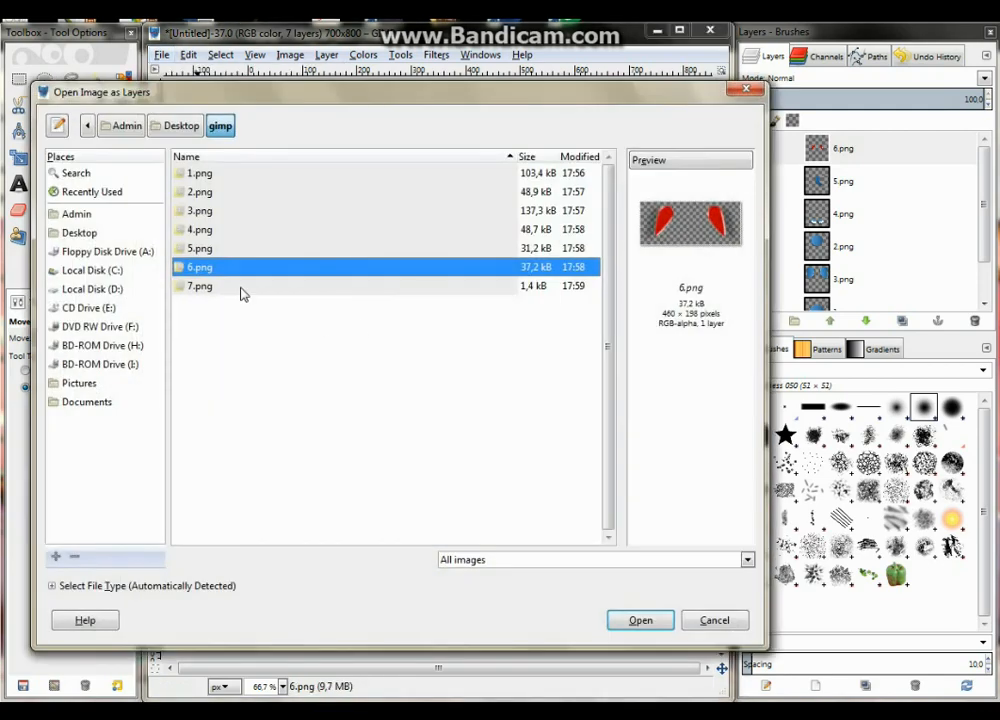
pyautogui.click(200, 268)
pyautogui.click(205, 286)
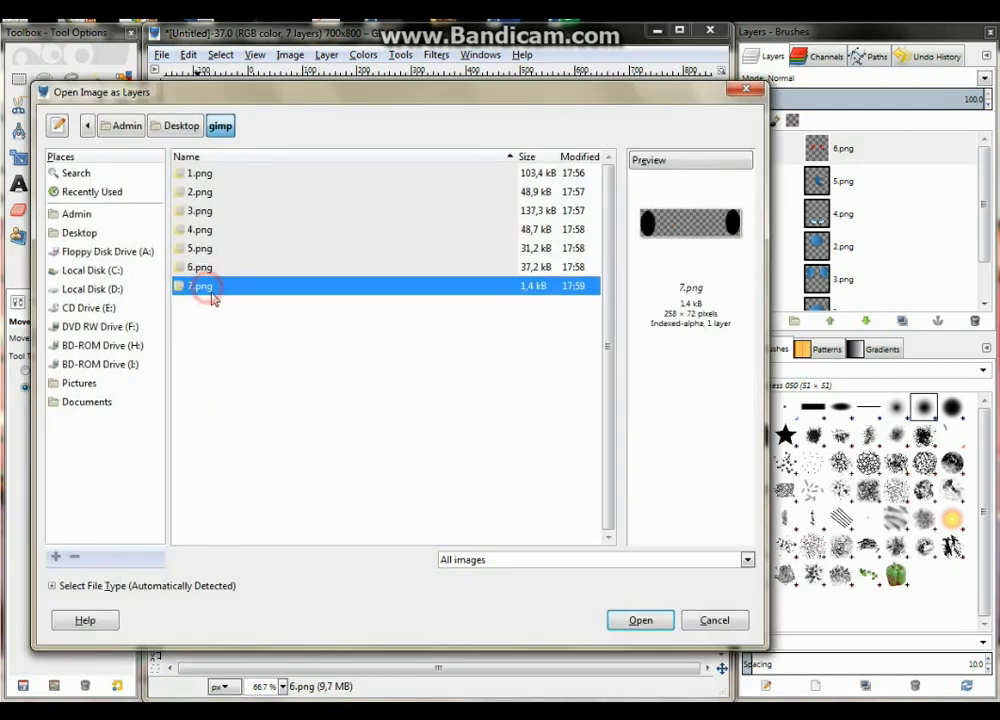
pyautogui.click(636, 620)
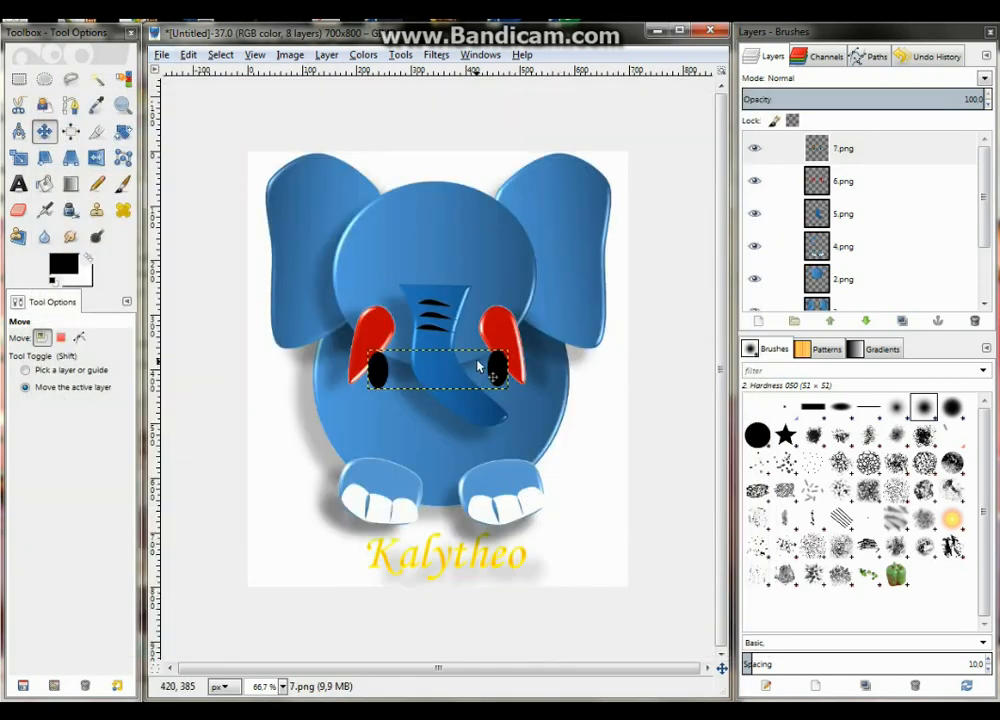
pyautogui.moveTo(494, 378); pyautogui.dragTo(495, 282)
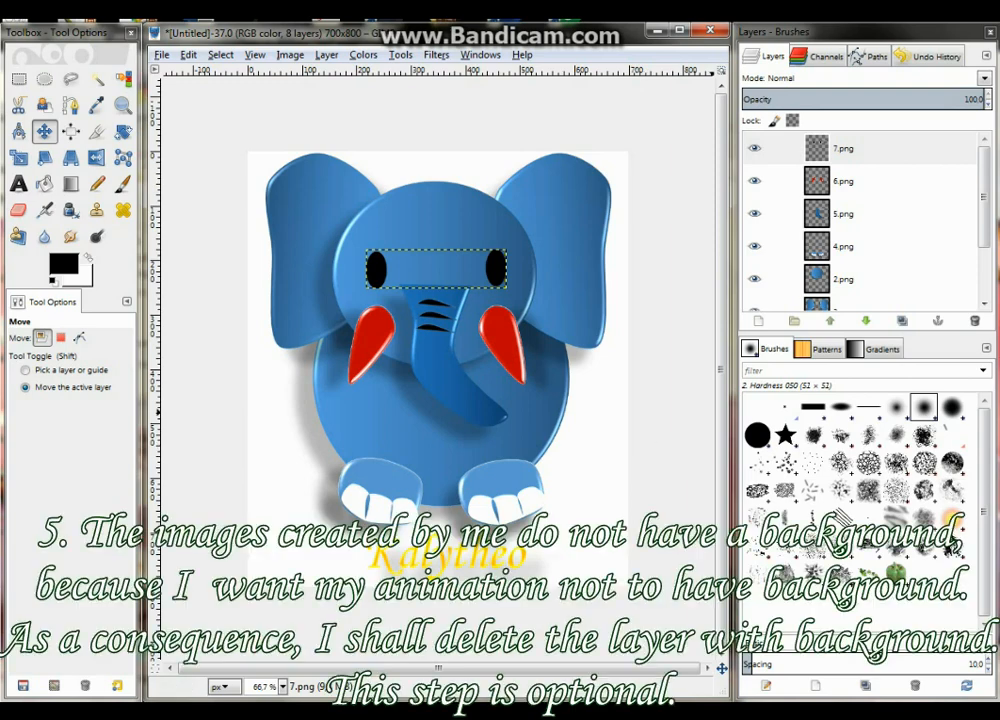
# Delete the white Background layer so the image has a transparent background
pyautogui.moveTo(983, 233); pyautogui.dragTo(983, 295)
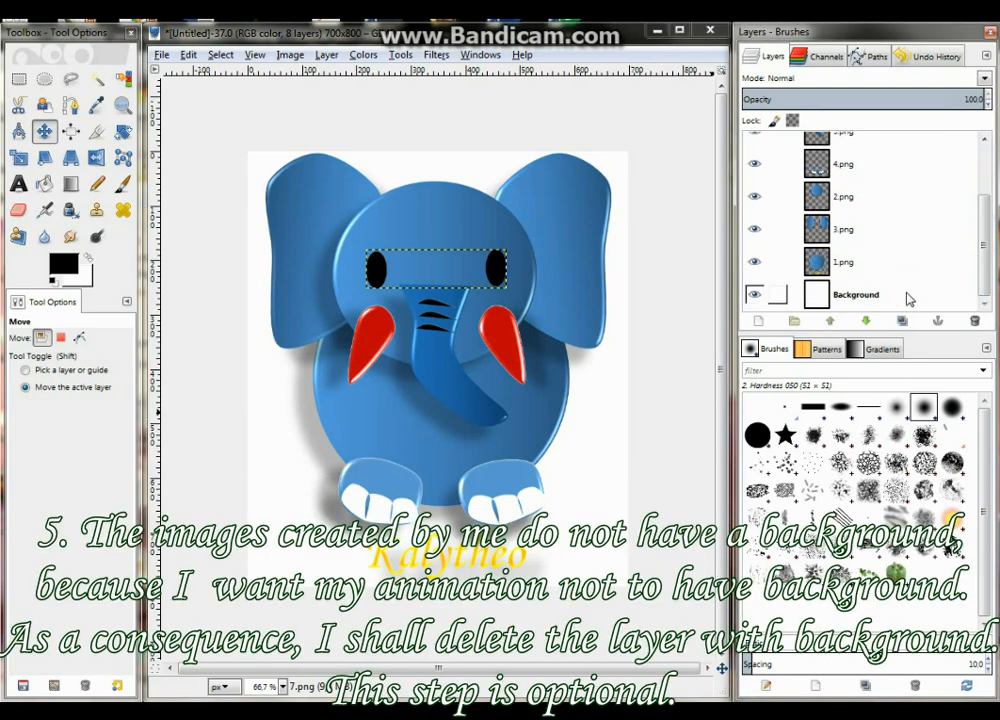
pyautogui.click(765, 294)
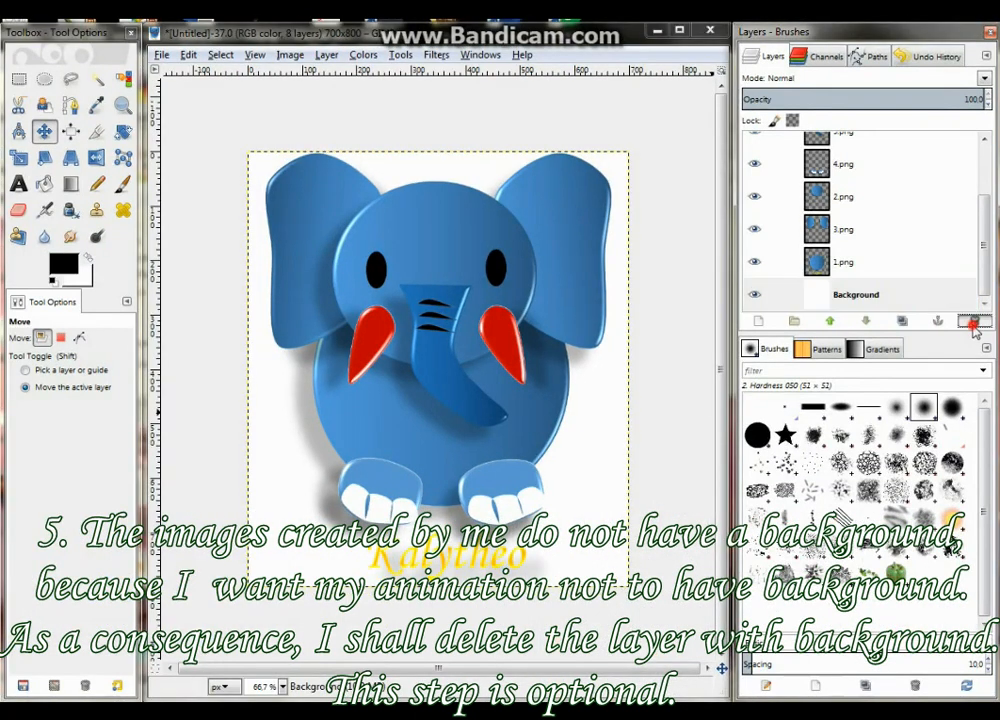
pyautogui.click(925, 319)
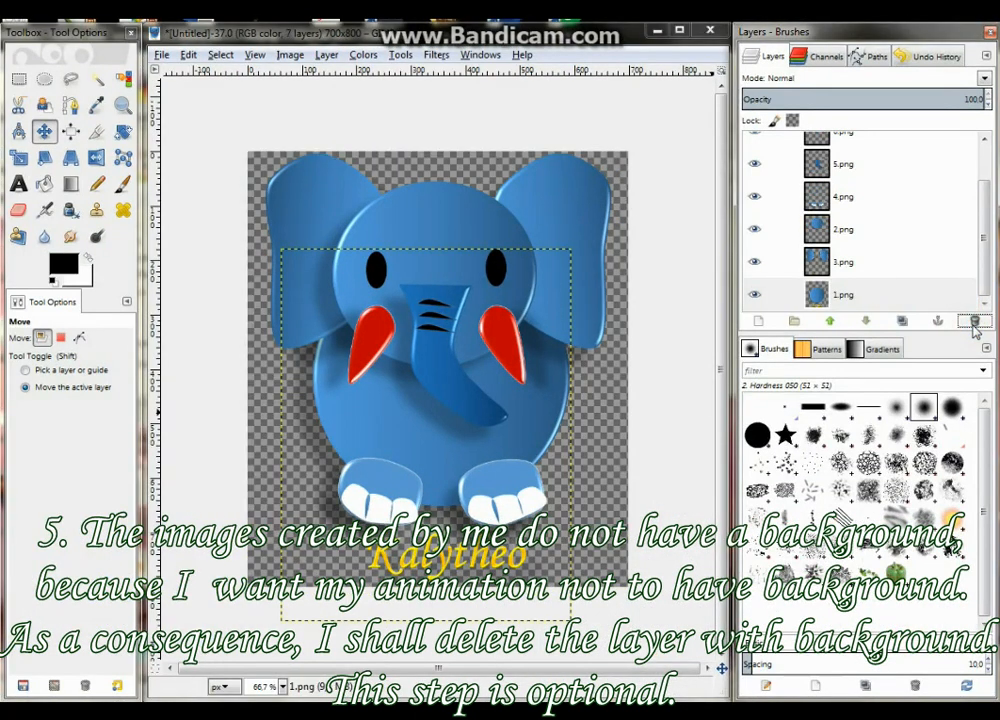
# Edit the attributes of the body layer 1.png and enter the name "1.png (1000ms)" to set its frame duration
pyautogui.rightClick(900, 296)
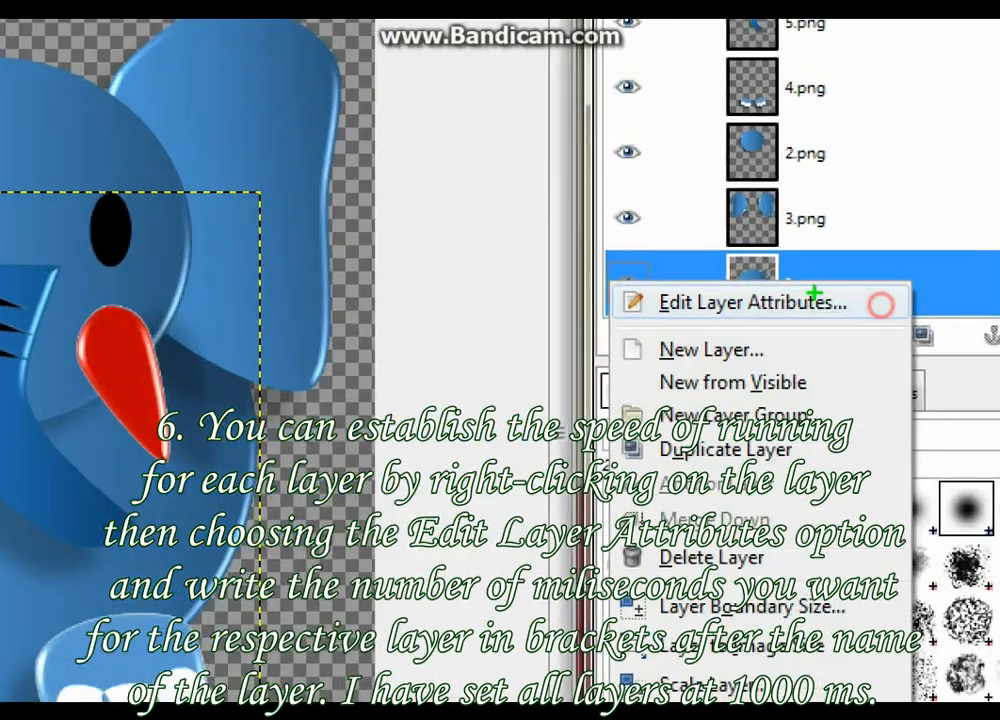
pyautogui.moveTo(613, 285); pyautogui.dragTo(883, 325)
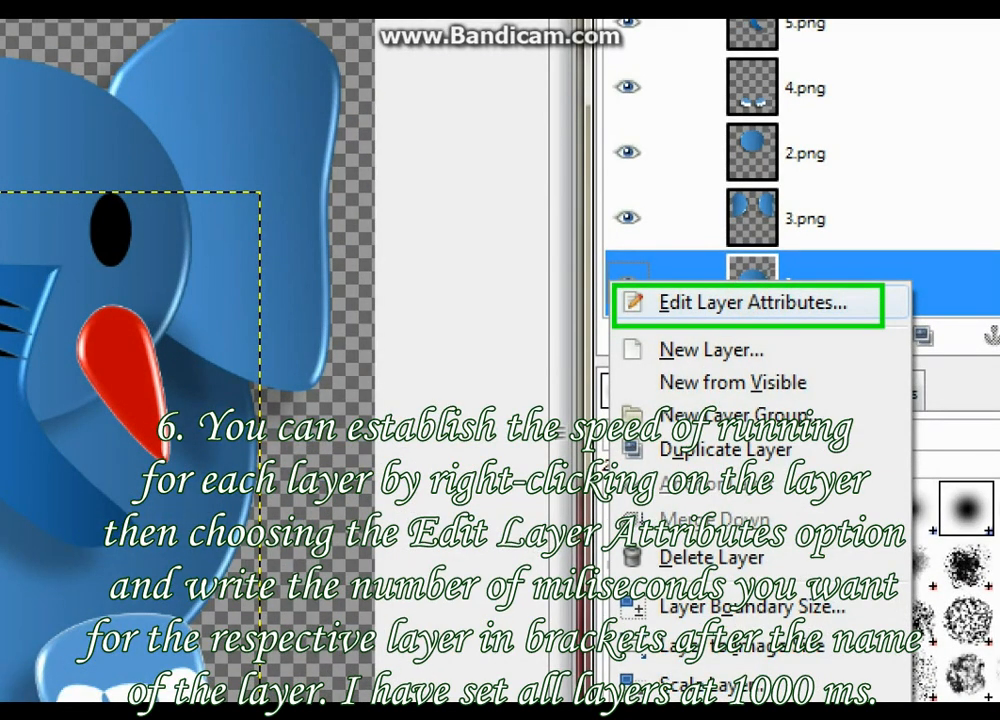
pyautogui.press('Escape')
pyautogui.rightClick(826, 295)
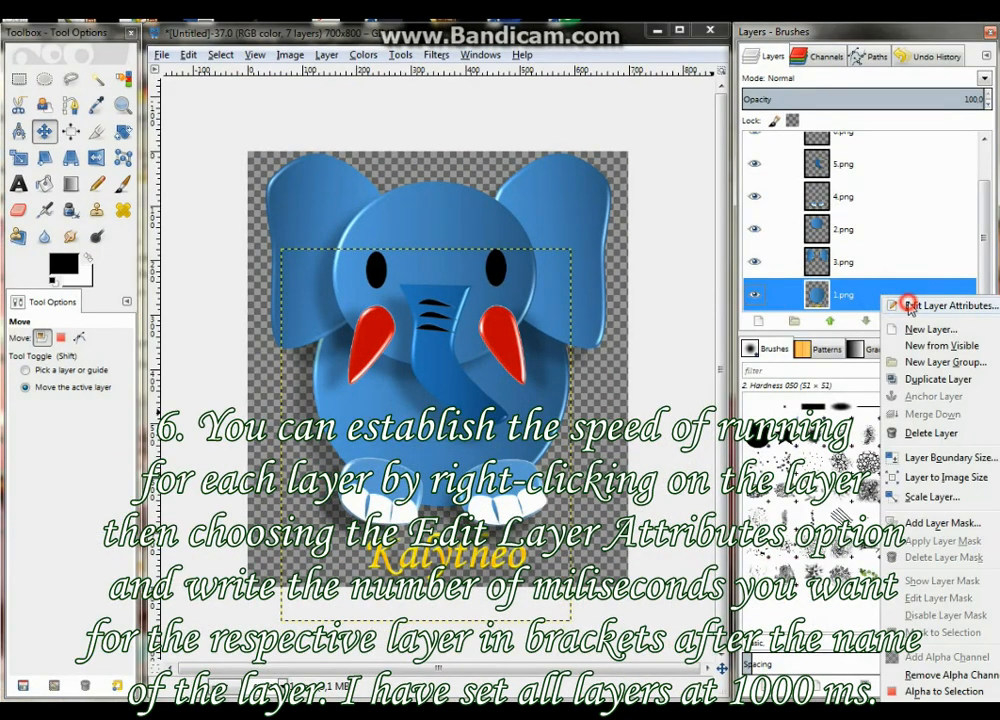
pyautogui.click(843, 303)
pyautogui.moveTo(912, 268); pyautogui.dragTo(691, 305)
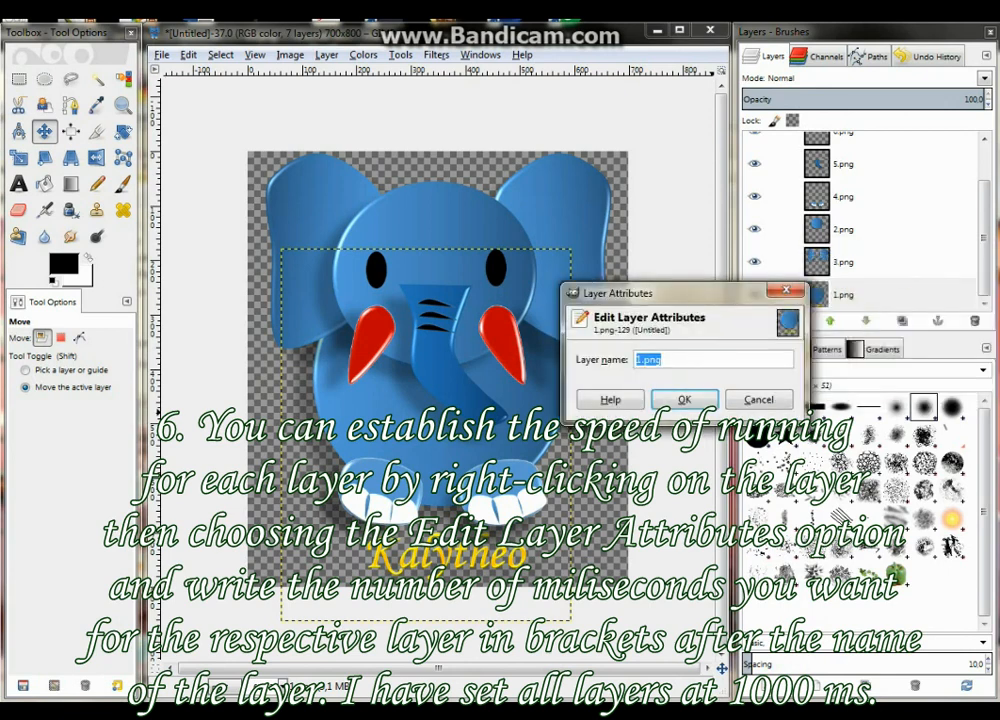
pyautogui.click(752, 359)
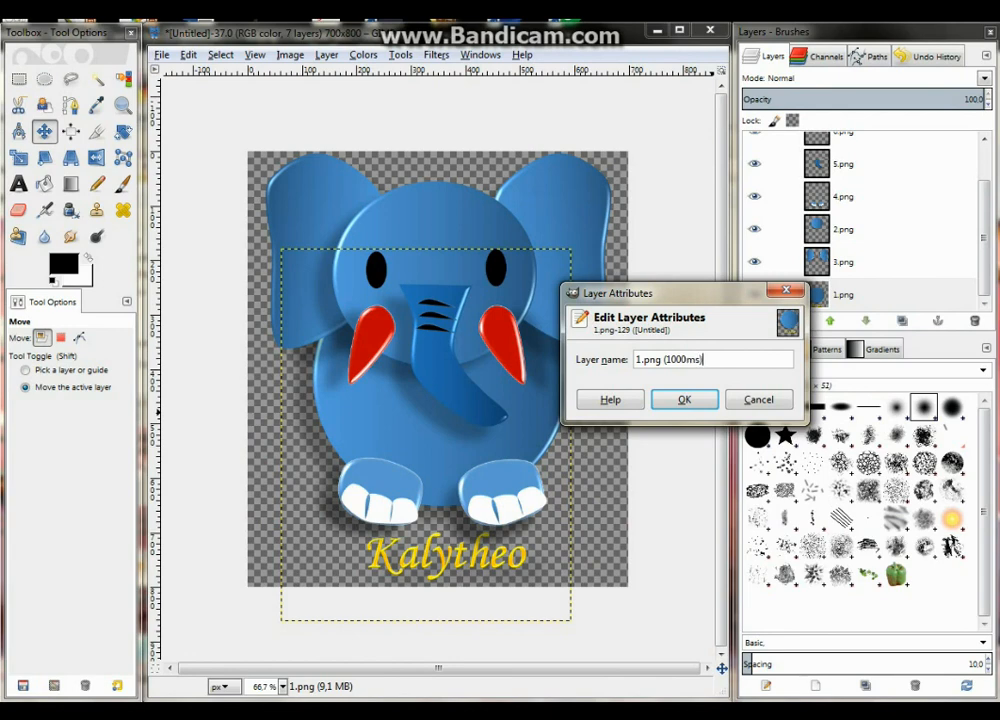
pyautogui.write('(1000ms)')
# Copy the "(1000ms)" suffix from the layer name for reuse and accept the body layer's new name
pyautogui.hotkey('shift', 'Left')
pyautogui.hotkey('shift', 'Left')
pyautogui.hotkey('shift', 'Left')
pyautogui.hotkey('shift', 'Left')
pyautogui.hotkey('shift', 'Left')
pyautogui.hotkey('shift', 'Left')
pyautogui.rightClick(689, 359)
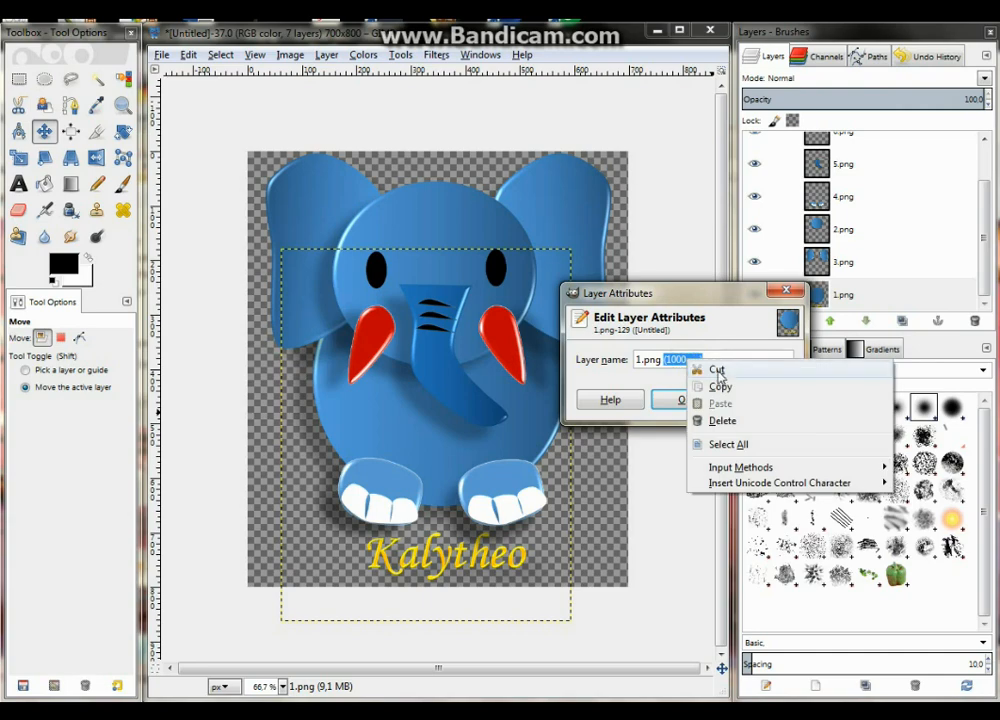
pyautogui.click(731, 388)
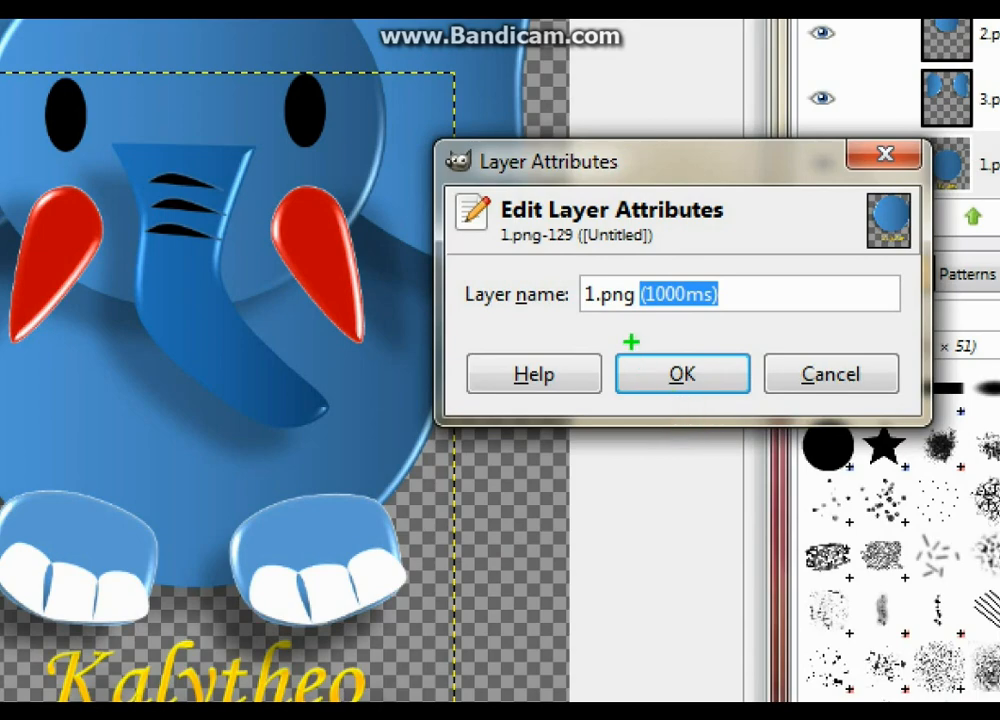
pyautogui.click(667, 403)
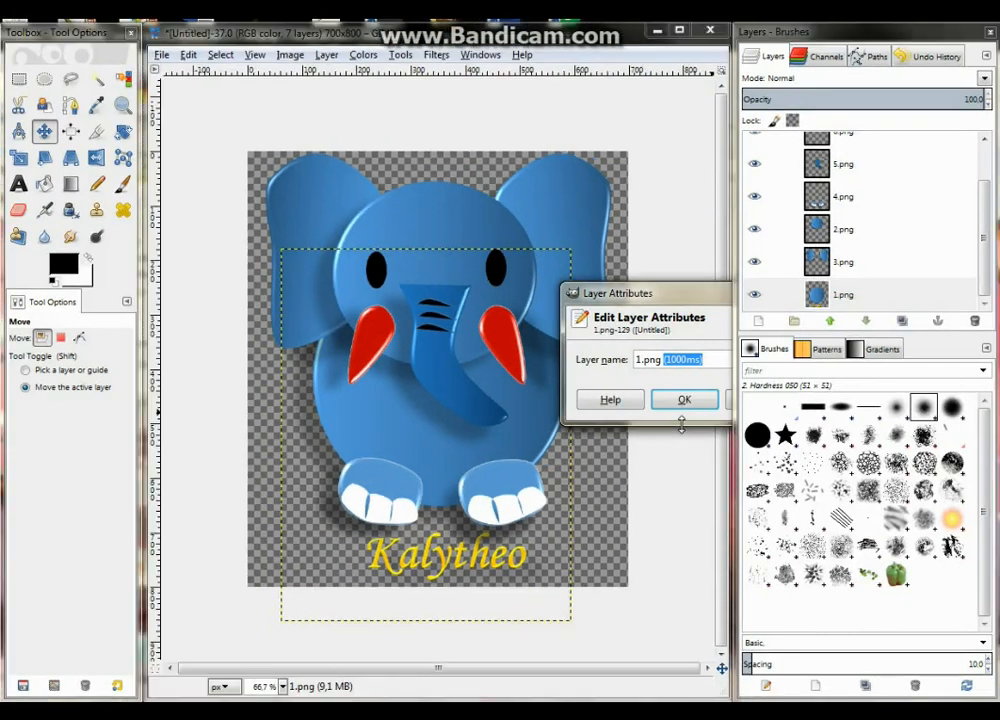
pyautogui.click(682, 374)
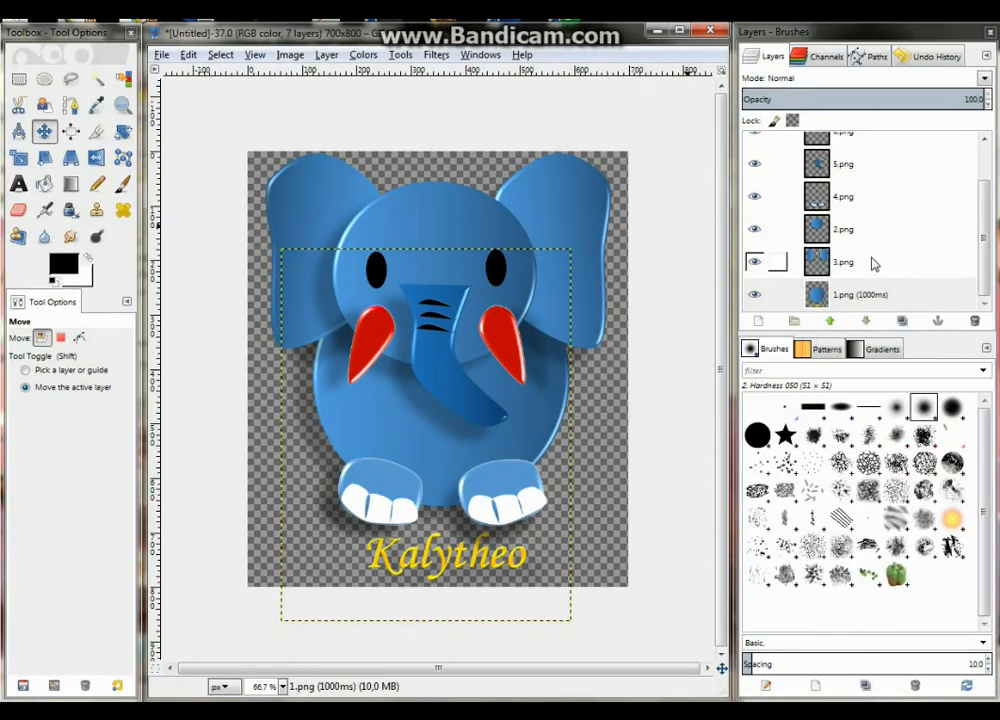
# Rename the ears layer 3.png to "3.png(1000ms)"
pyautogui.rightClick(872, 263)
pyautogui.click(830, 268)
pyautogui.click(894, 290)
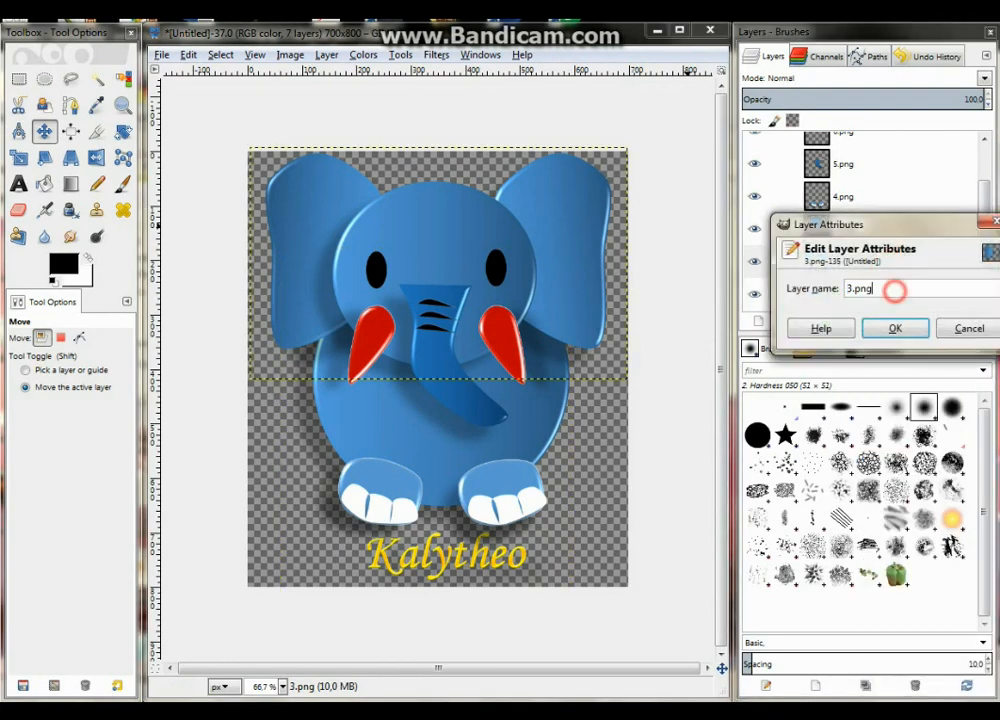
pyautogui.write('(1000ms)')
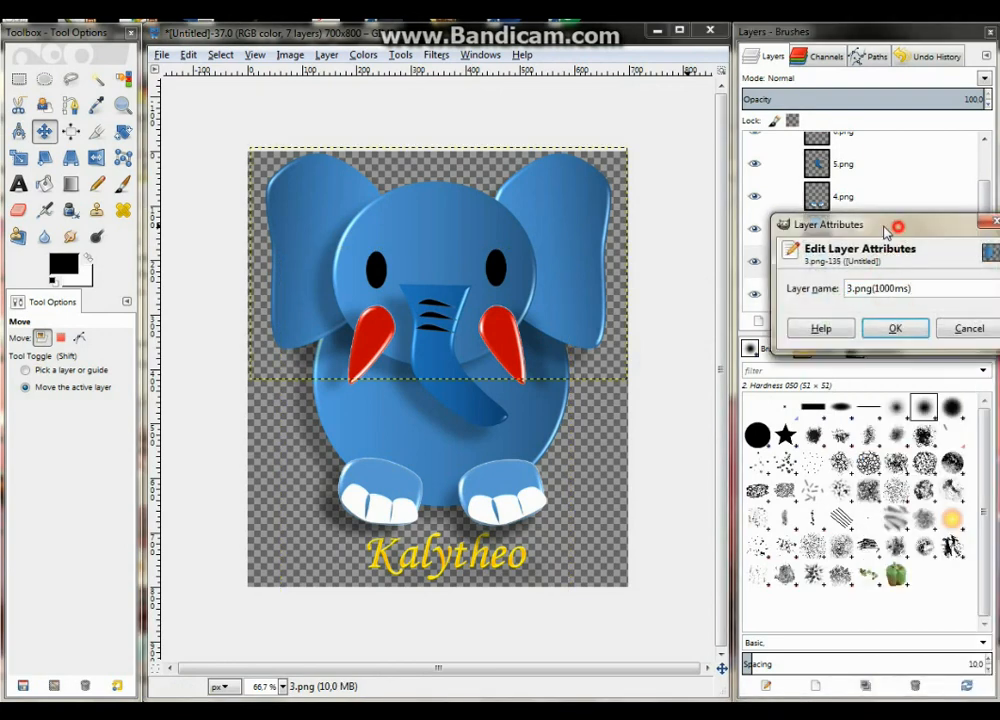
pyautogui.moveTo(893, 232); pyautogui.dragTo(686, 243)
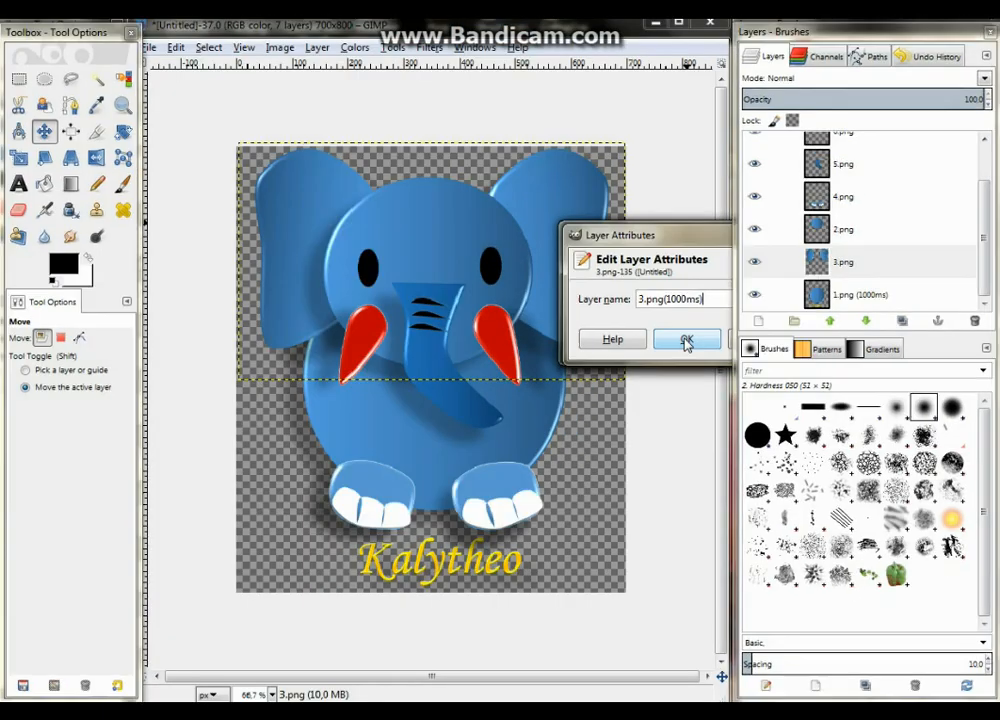
pyautogui.click(690, 339)
# Rename the head layer 2.png to "2.png(1000ms)"
pyautogui.rightClick(886, 236)
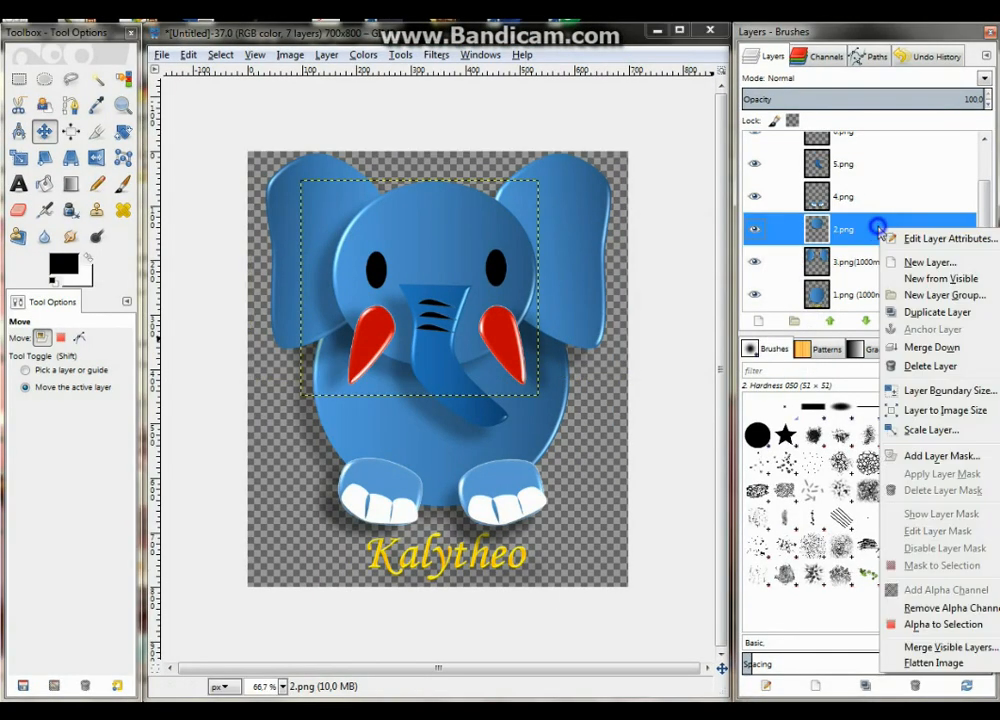
pyautogui.click(893, 236)
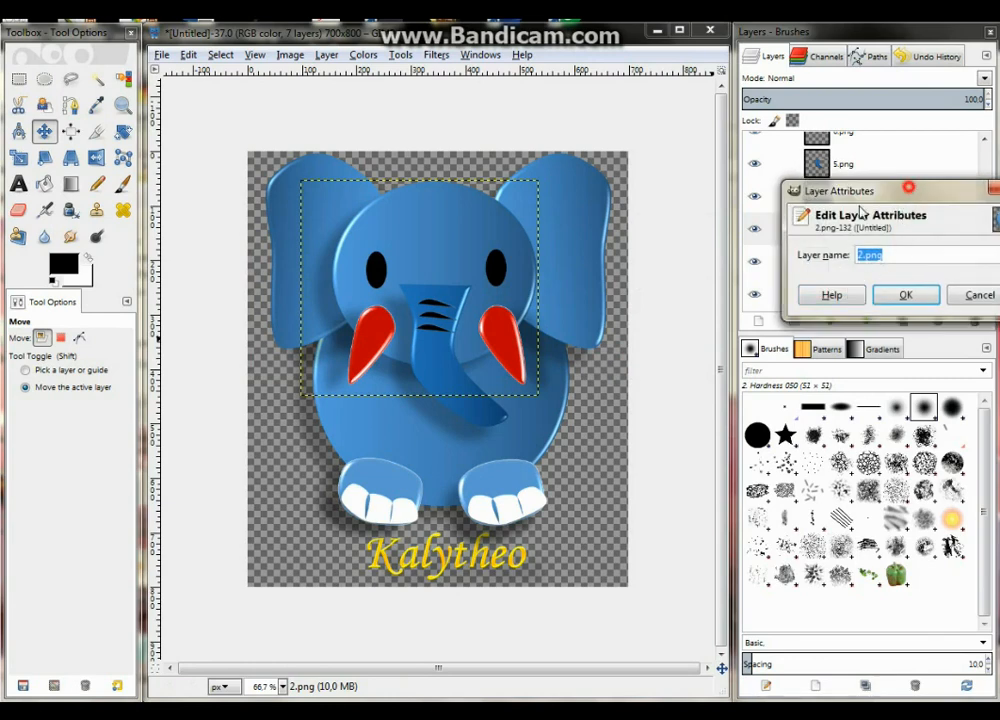
pyautogui.moveTo(860, 211); pyautogui.dragTo(760, 230)
pyautogui.click(766, 285)
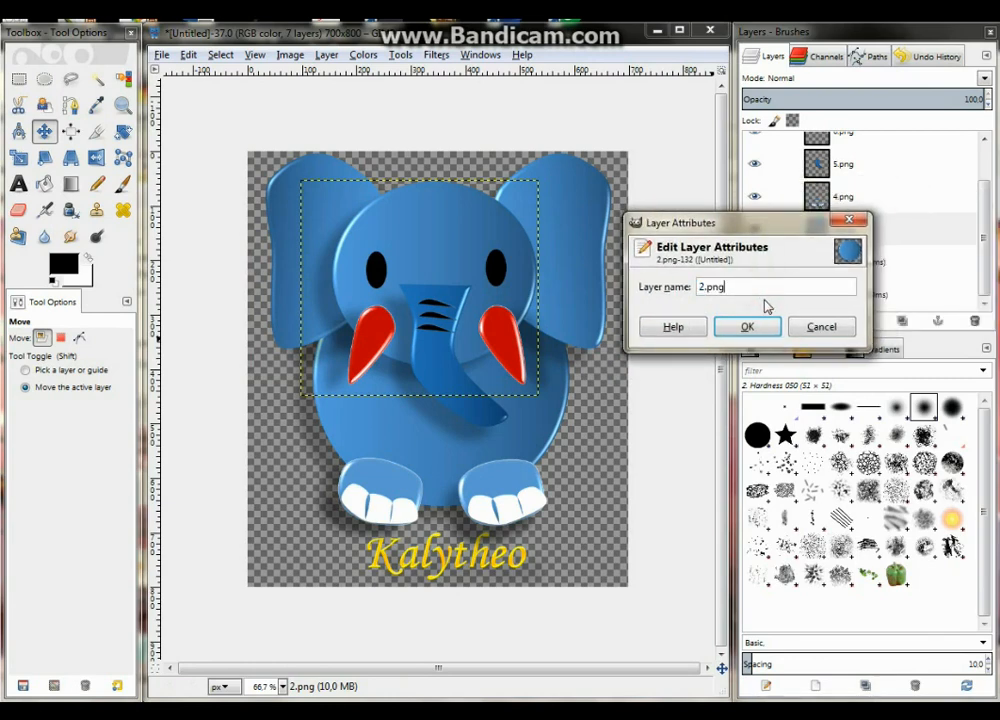
pyautogui.write('(1000ms)')
pyautogui.click(760, 328)
# Rename the feet layer 4.png to "4.png(1000ms)"
pyautogui.rightClick(872, 198)
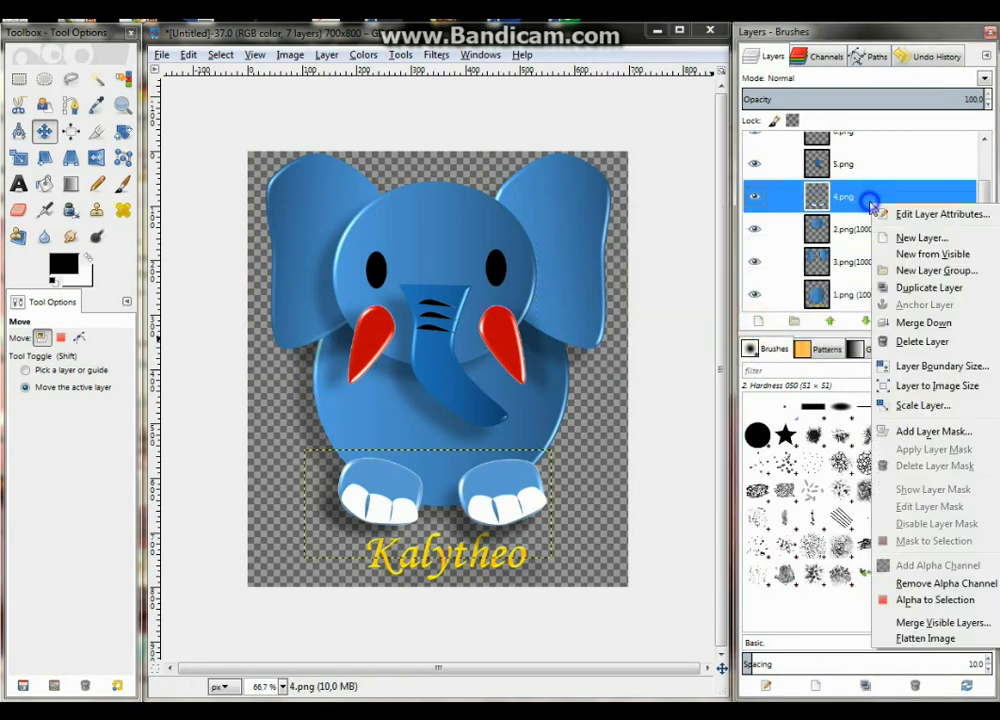
pyautogui.click(905, 215)
pyautogui.moveTo(893, 172); pyautogui.dragTo(653, 222)
pyautogui.click(668, 286)
pyautogui.write('(1000ms)')
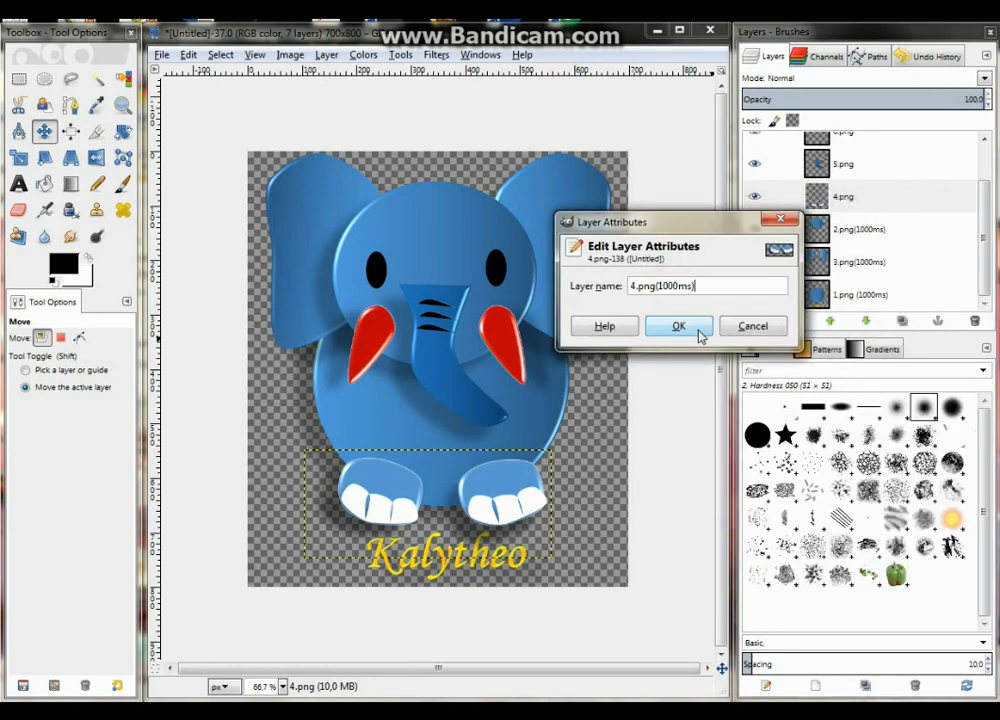
pyautogui.click(680, 326)
# Rename the trunk layer 5.png to "5.png(1000ms)"
pyautogui.click(855, 163)
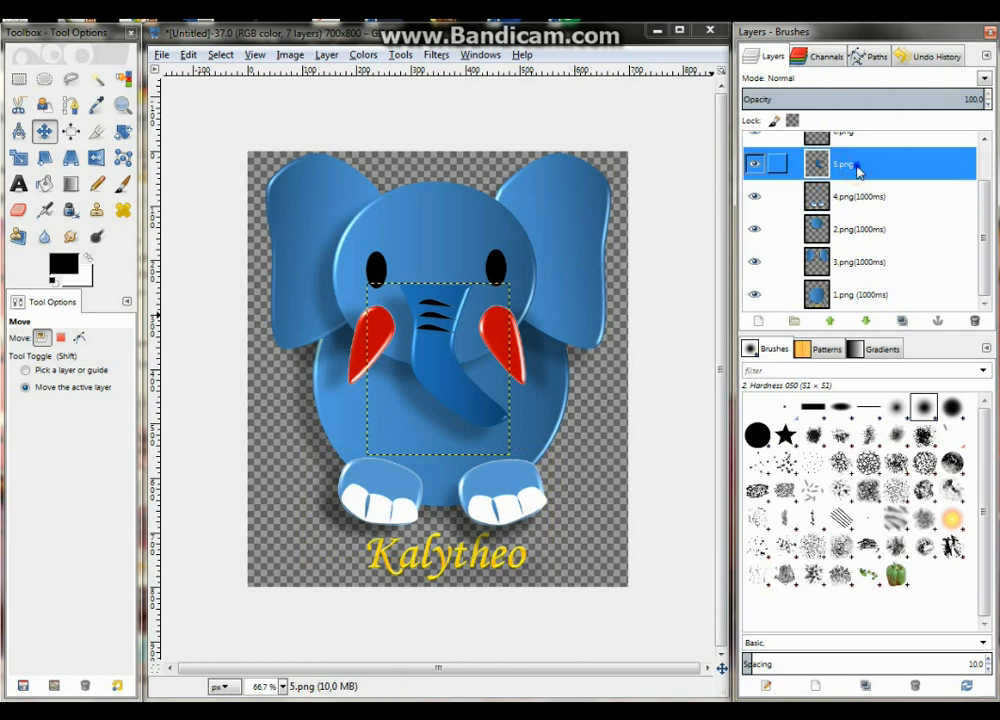
pyautogui.rightClick(857, 168)
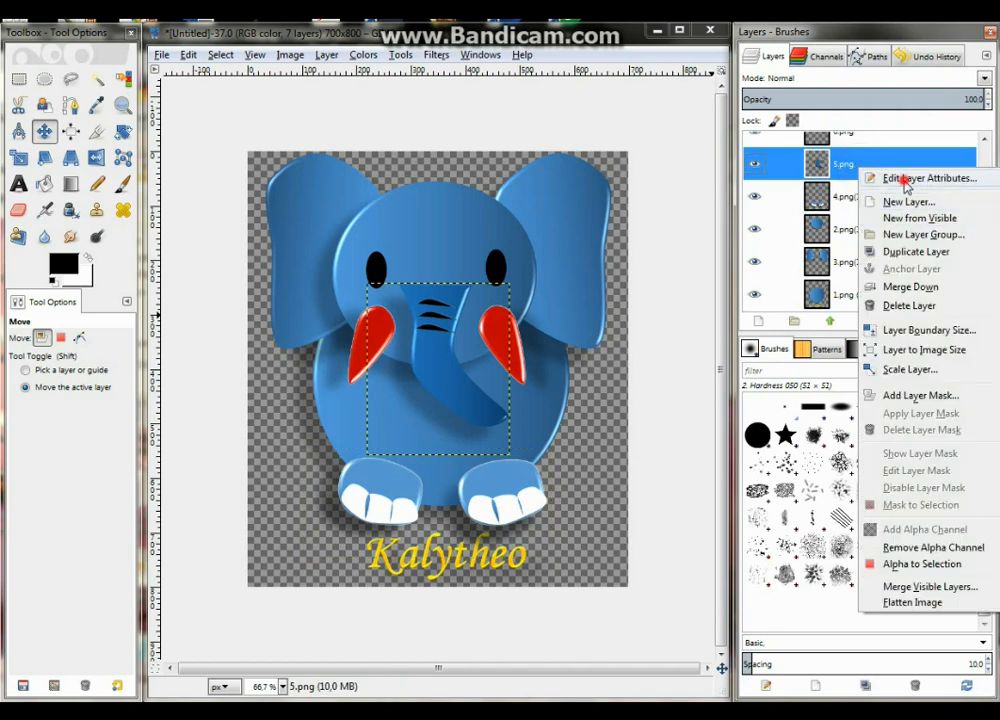
pyautogui.click(903, 177)
pyautogui.moveTo(887, 141); pyautogui.dragTo(638, 197)
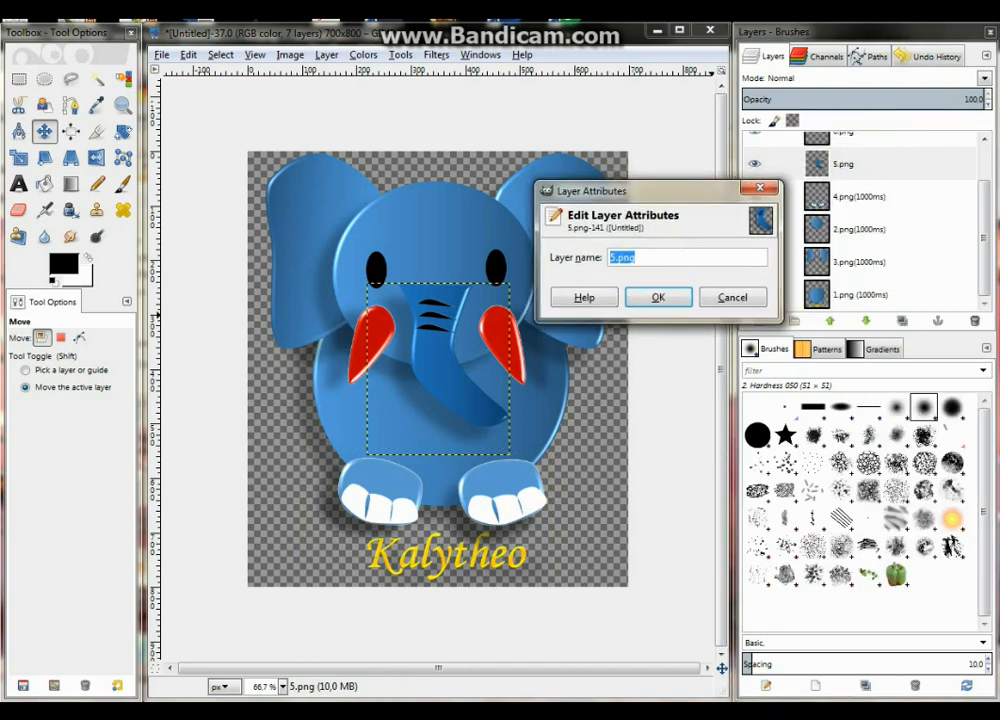
pyautogui.click(670, 256)
pyautogui.write('(1000ms)')
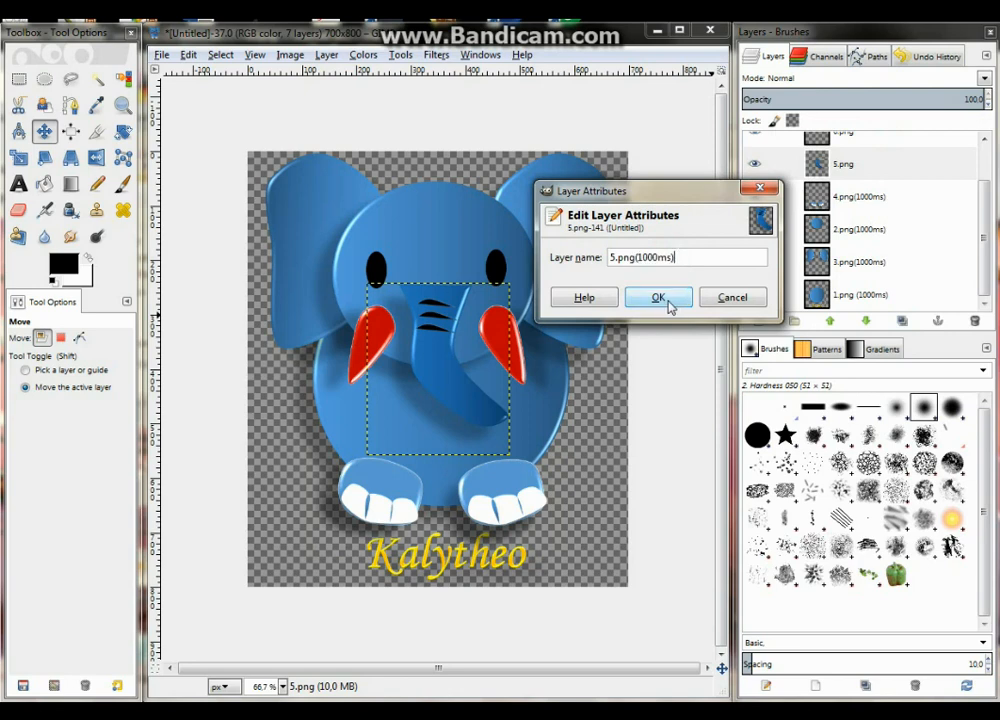
pyautogui.click(652, 297)
# Rename the tusks layer 6.png to "6.png(1000ms)"
pyautogui.scroll(2, 987, 212)
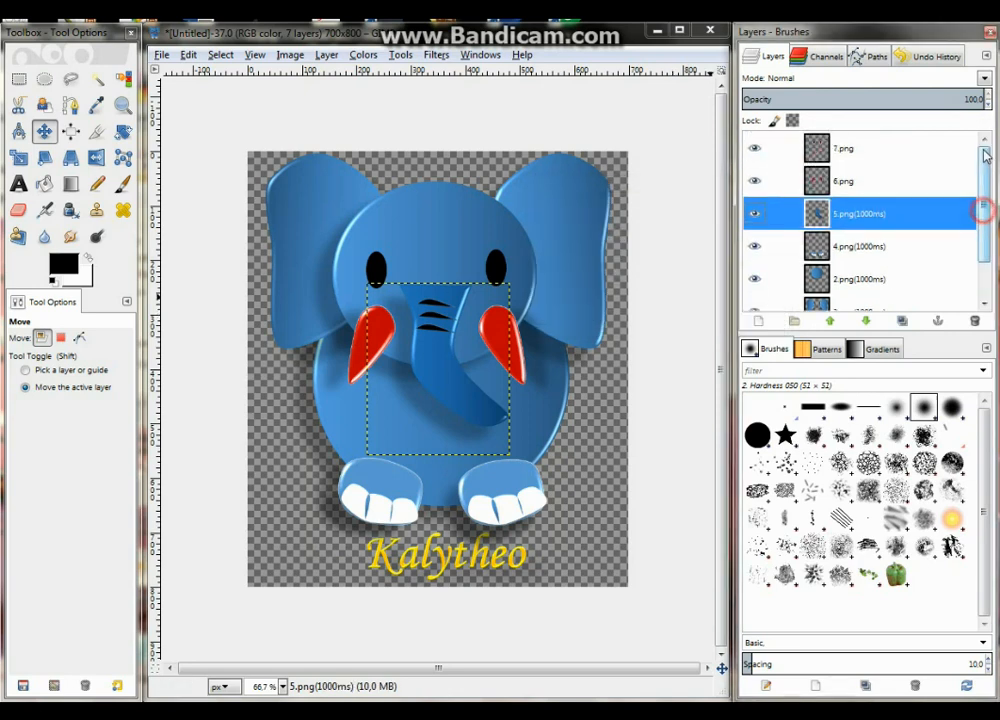
pyautogui.click(869, 184)
pyautogui.rightClick(869, 184)
pyautogui.click(905, 195)
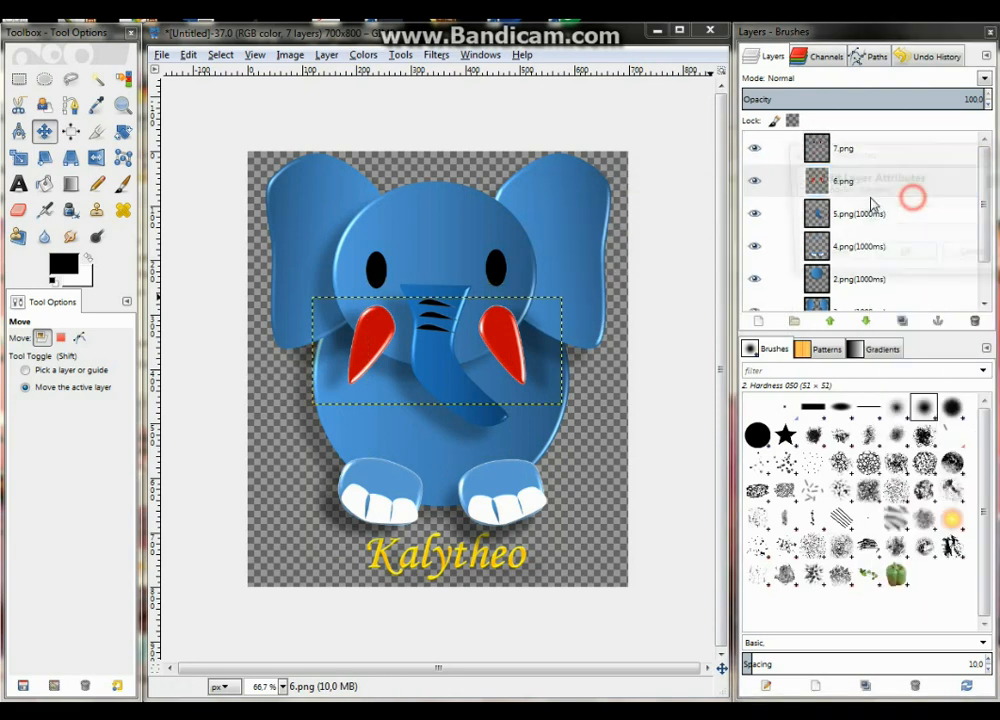
pyautogui.moveTo(883, 158); pyautogui.dragTo(674, 192)
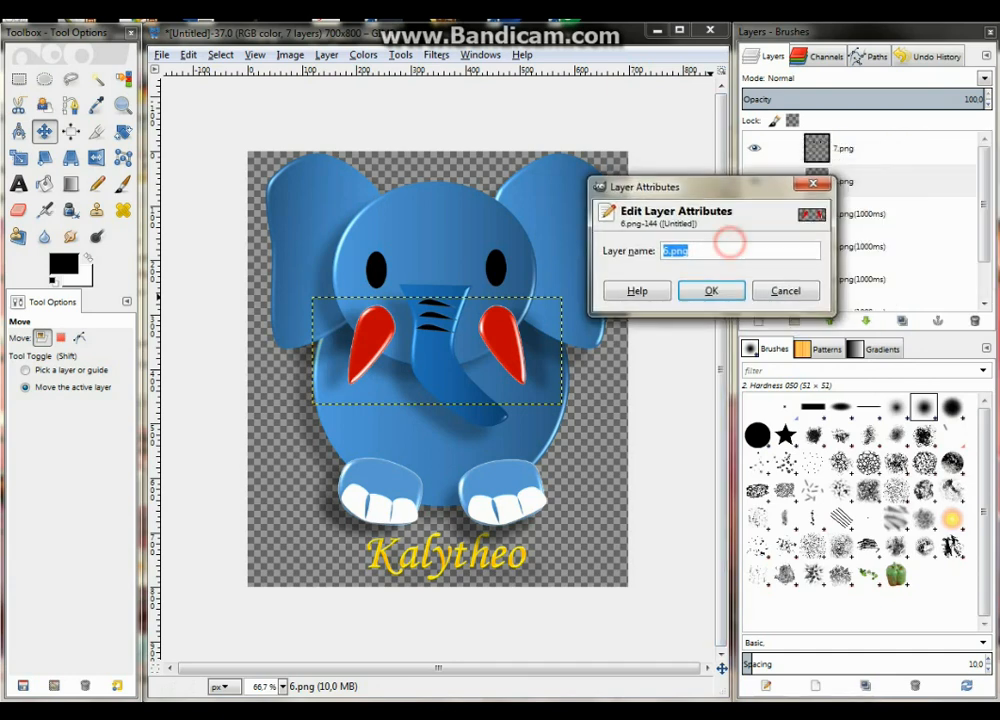
pyautogui.click(728, 248)
pyautogui.write('(1000ms)')
pyautogui.click(711, 290)
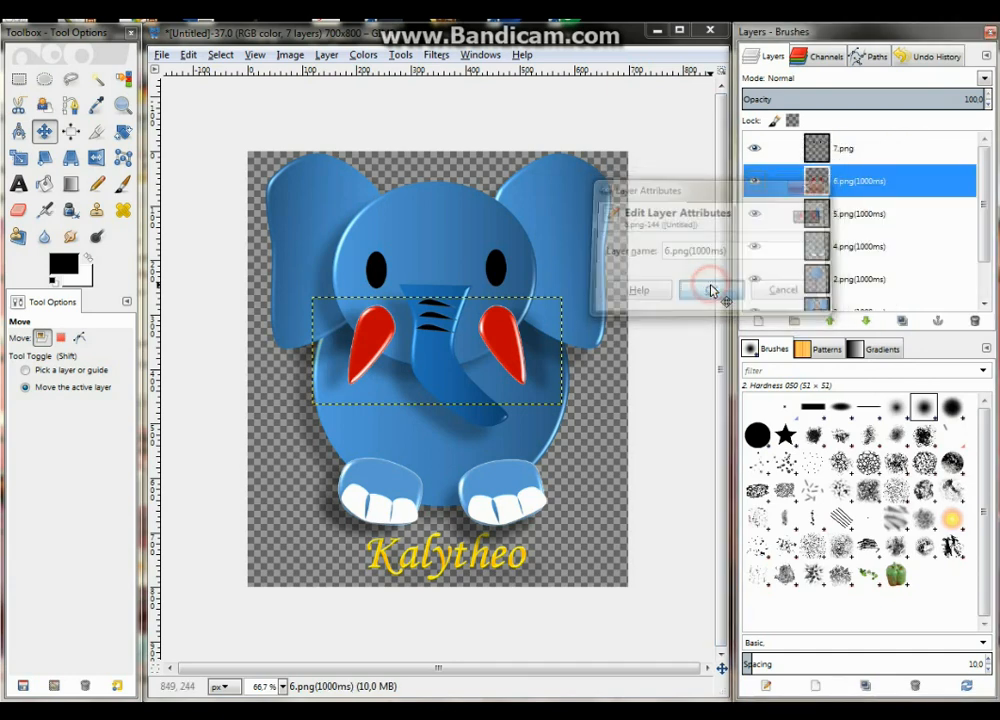
# Rename the eyes layer 7.png to "7.png(1000ms)"
pyautogui.click(869, 148)
pyautogui.rightClick(869, 148)
pyautogui.click(905, 157)
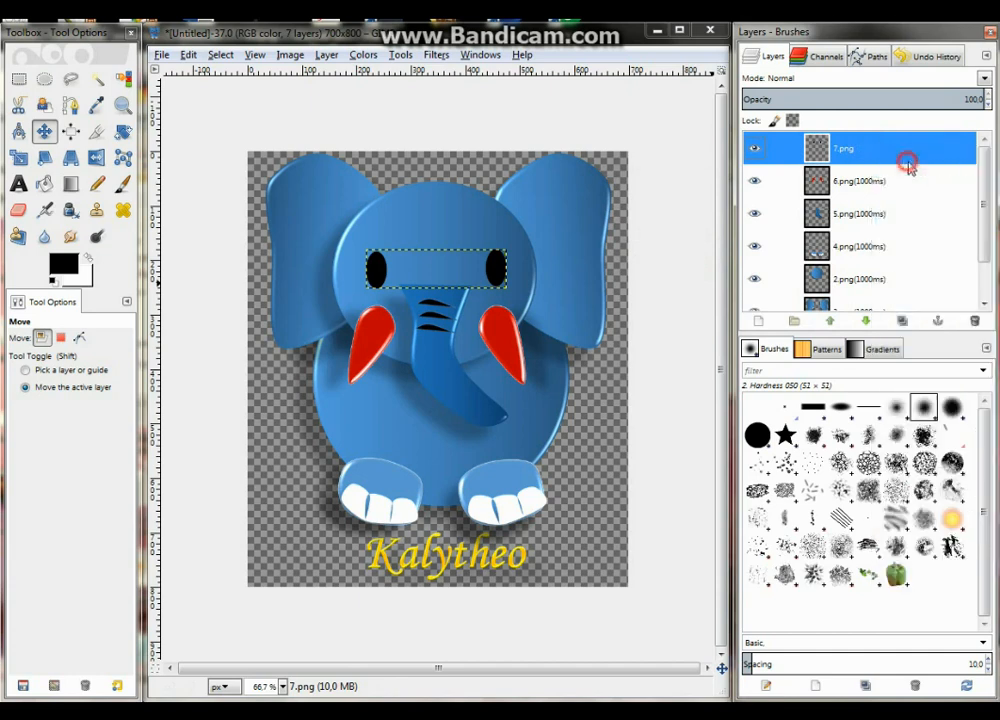
pyautogui.moveTo(815, 62); pyautogui.dragTo(585, 191)
pyautogui.click(663, 234)
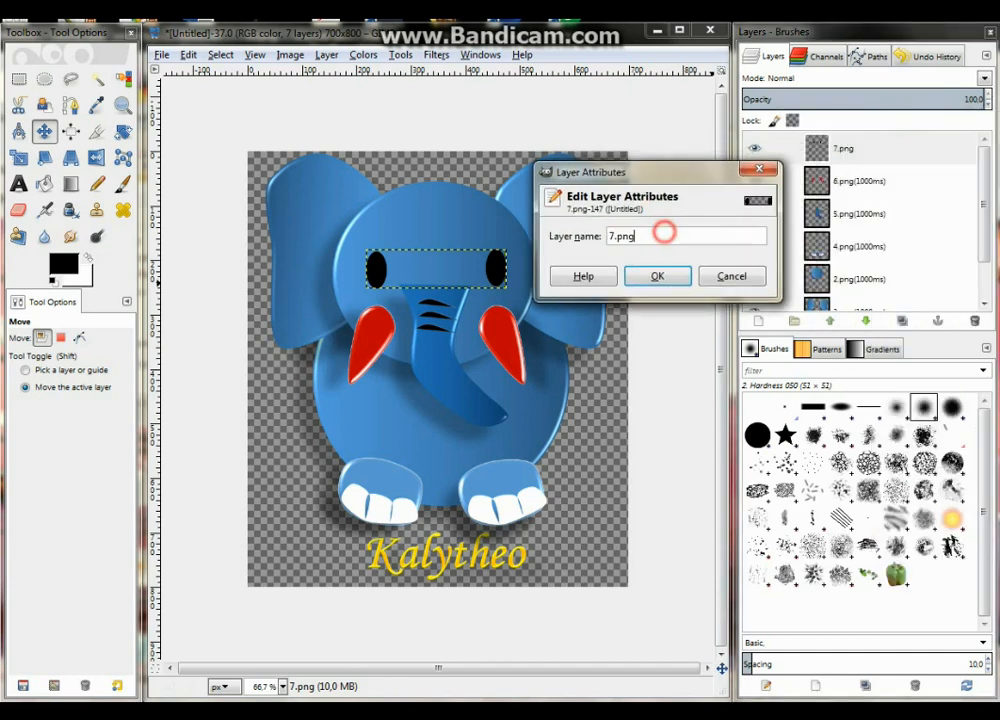
pyautogui.write('(1000ms)')
pyautogui.click(656, 276)
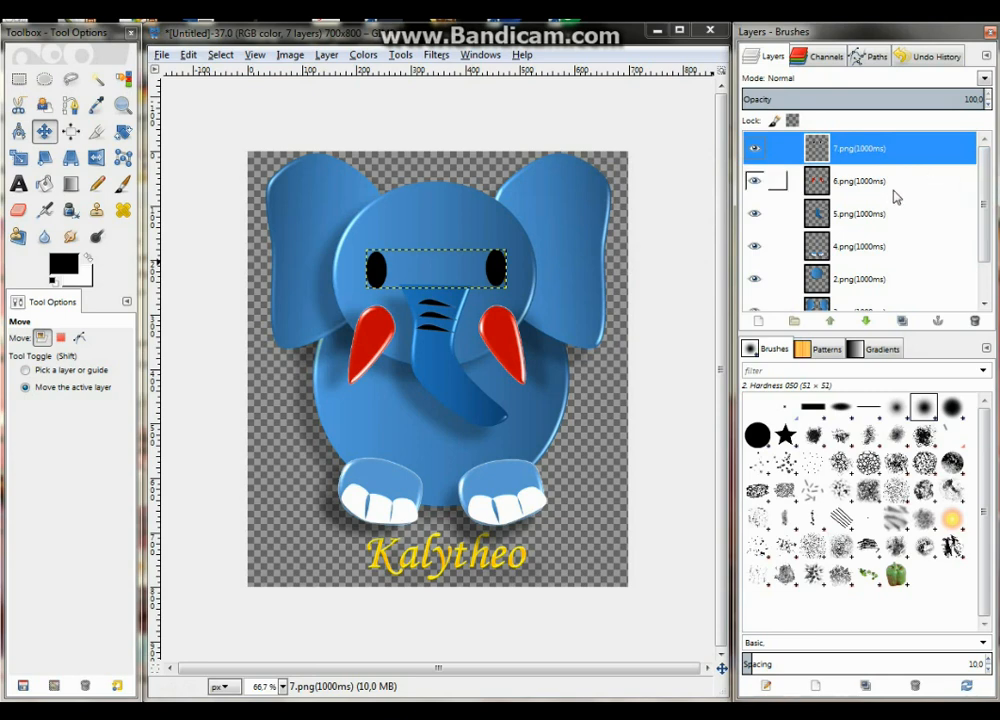
# Open the animation Playback preview for the layered elephant image
pyautogui.click(436, 56)
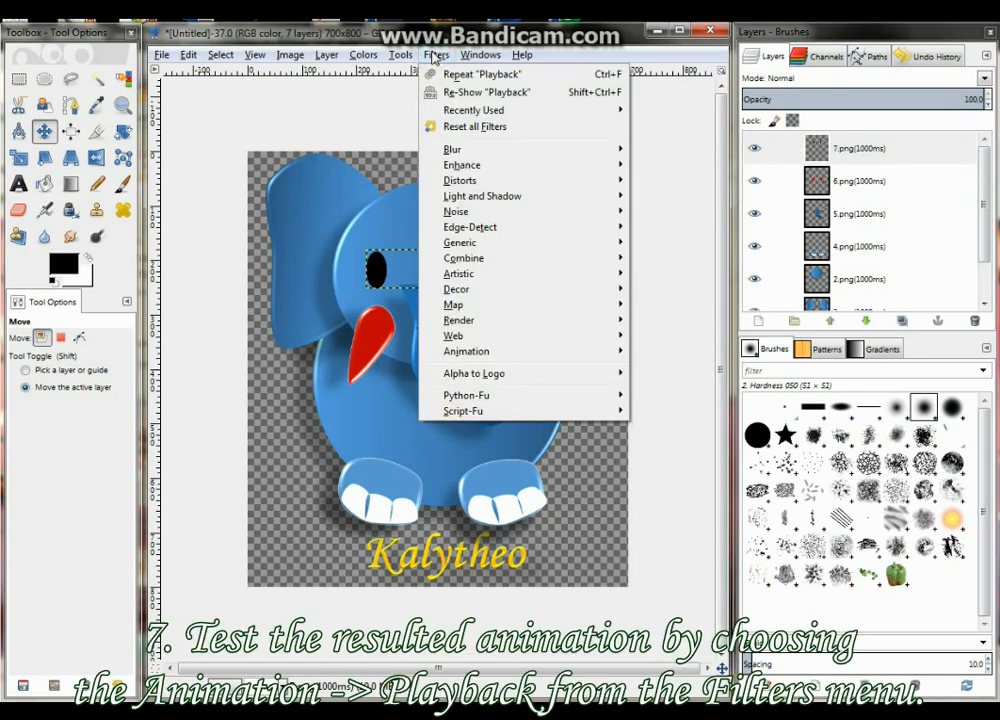
pyautogui.moveTo(514, 356)
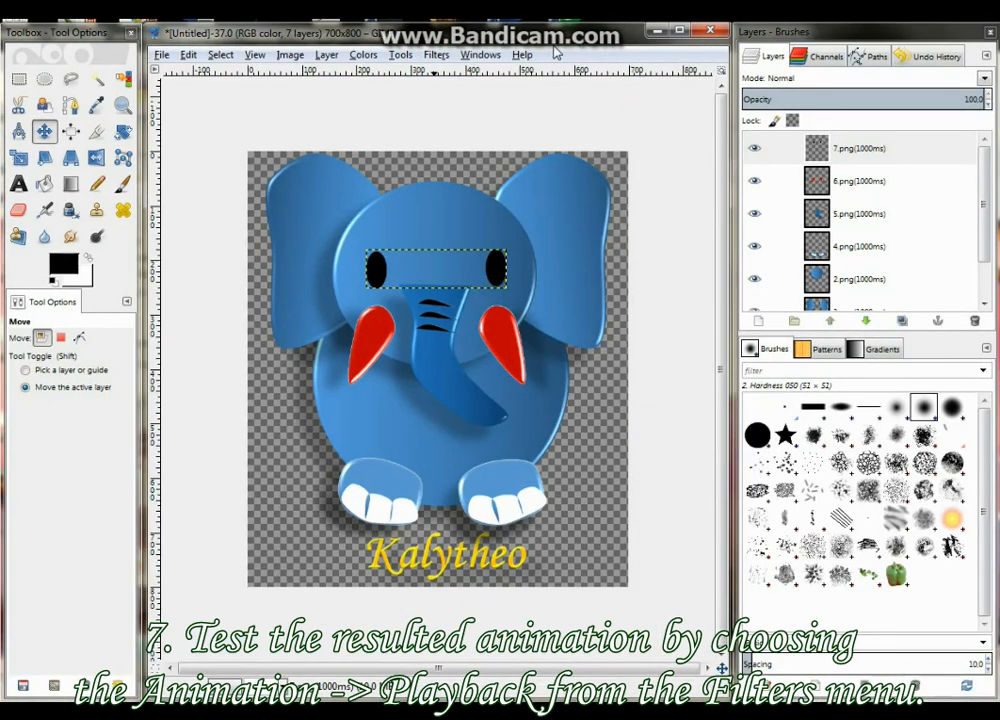
pyautogui.click(447, 57)
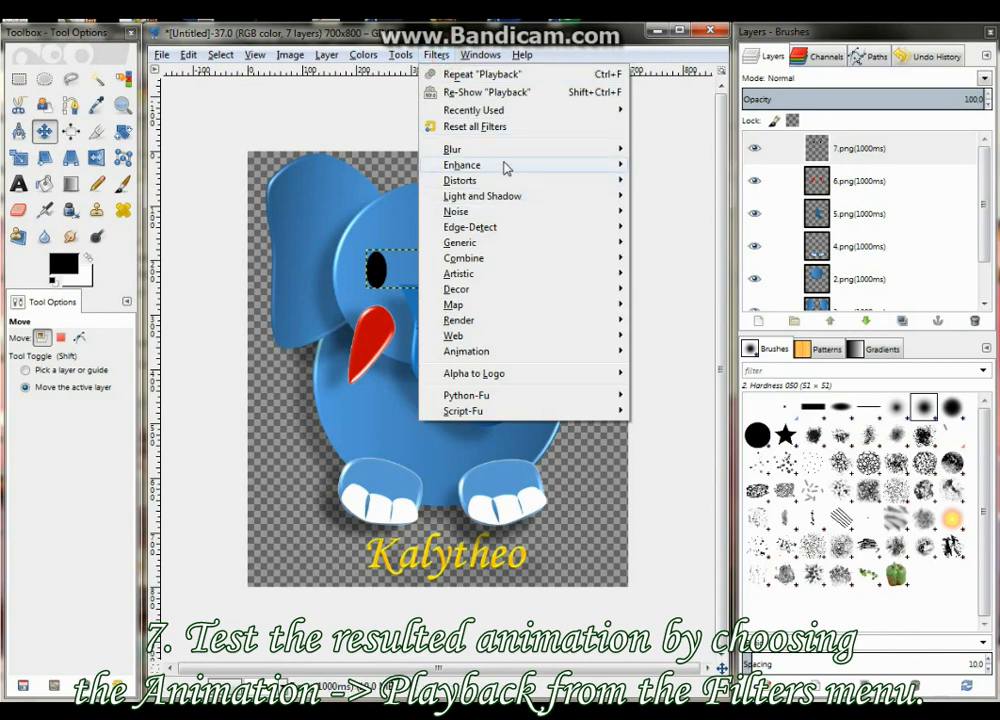
pyautogui.moveTo(520, 361)
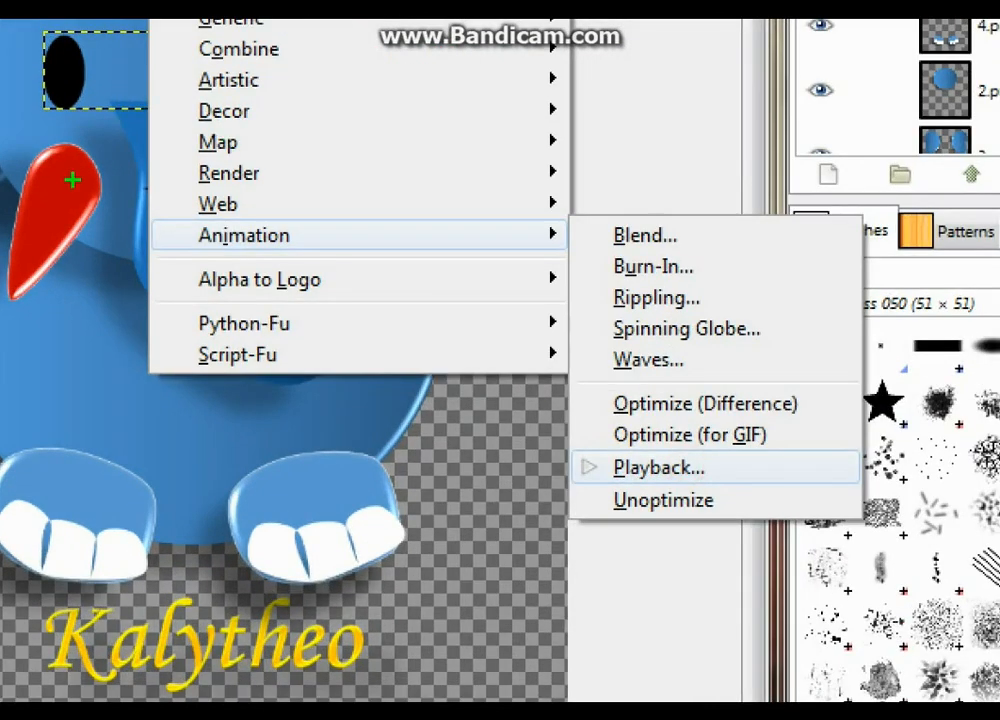
pyautogui.moveTo(148, 215); pyautogui.dragTo(338, 259)
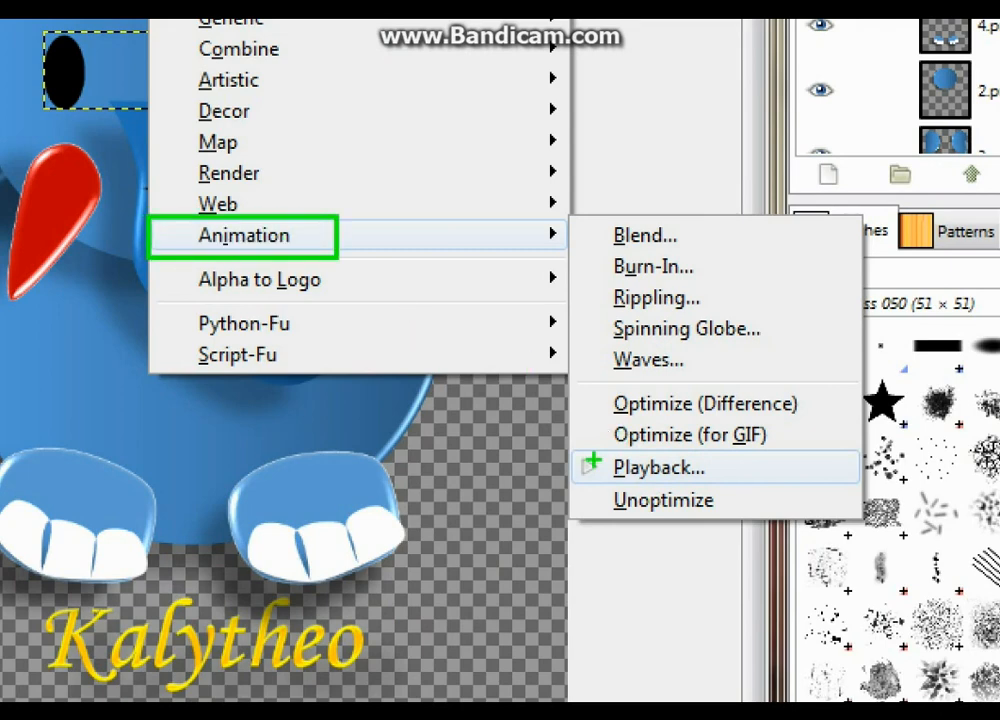
pyautogui.moveTo(605, 447); pyautogui.dragTo(725, 489)
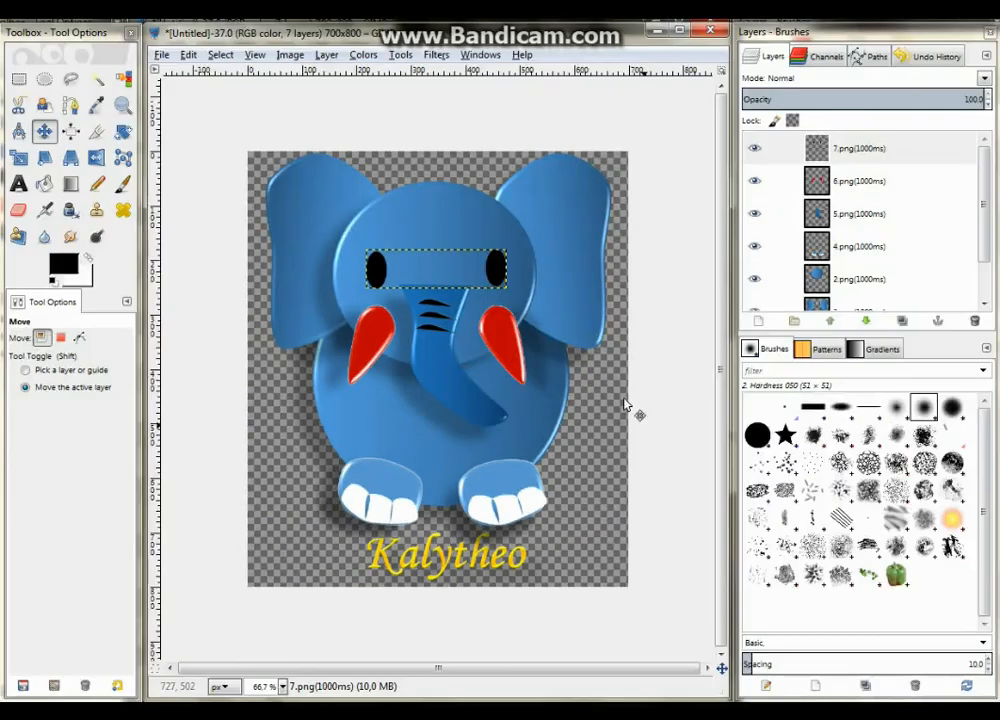
pyautogui.click(436, 55)
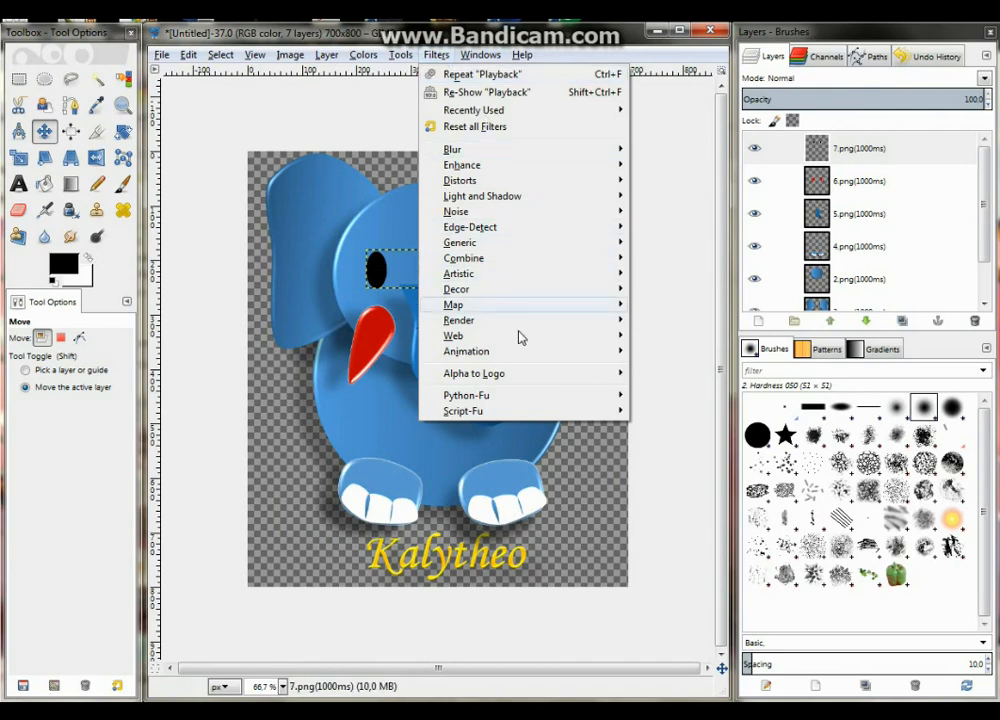
pyautogui.moveTo(513, 355)
pyautogui.click(674, 468)
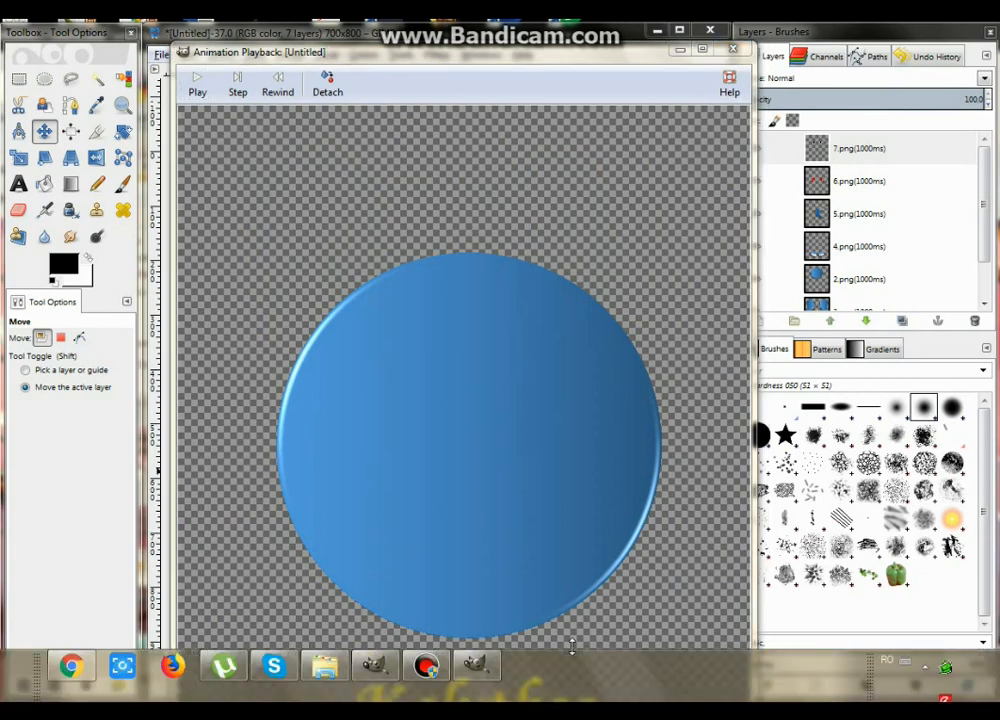
# Play the elephant animation in the preview window to check the frame sequence, and close the preview
pyautogui.moveTo(562, 52); pyautogui.dragTo(562, 14)
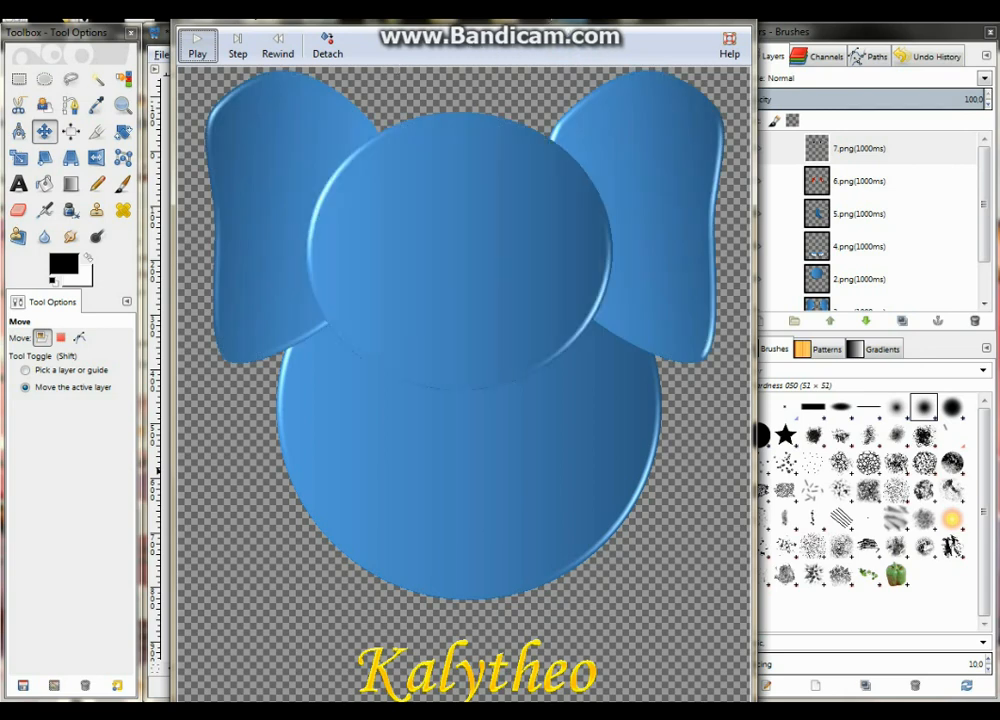
pyautogui.moveTo(586, 28); pyautogui.dragTo(586, 67)
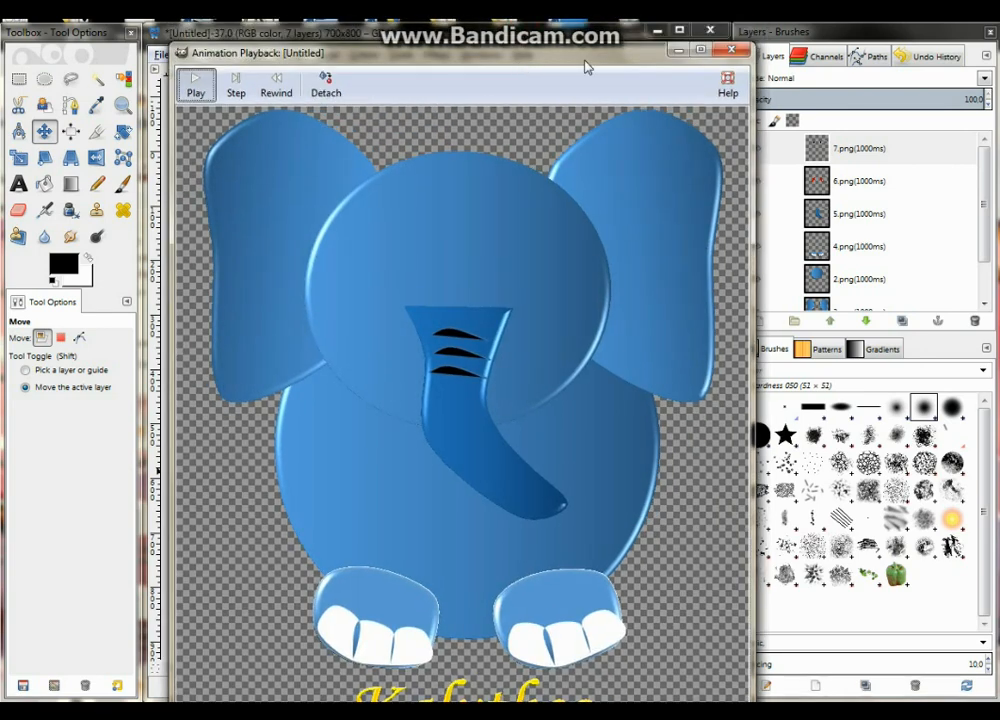
pyautogui.click(580, 35)
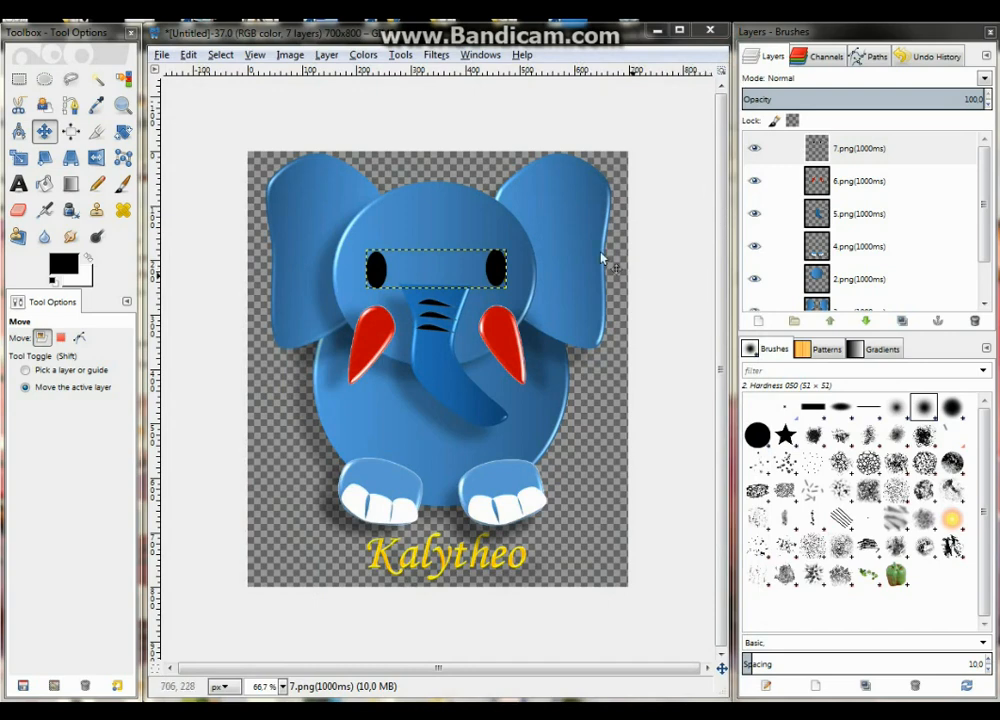
# Start exporting the image as a GIF named elephant.gif in the gimp folder on the Desktop
pyautogui.click(161, 55)
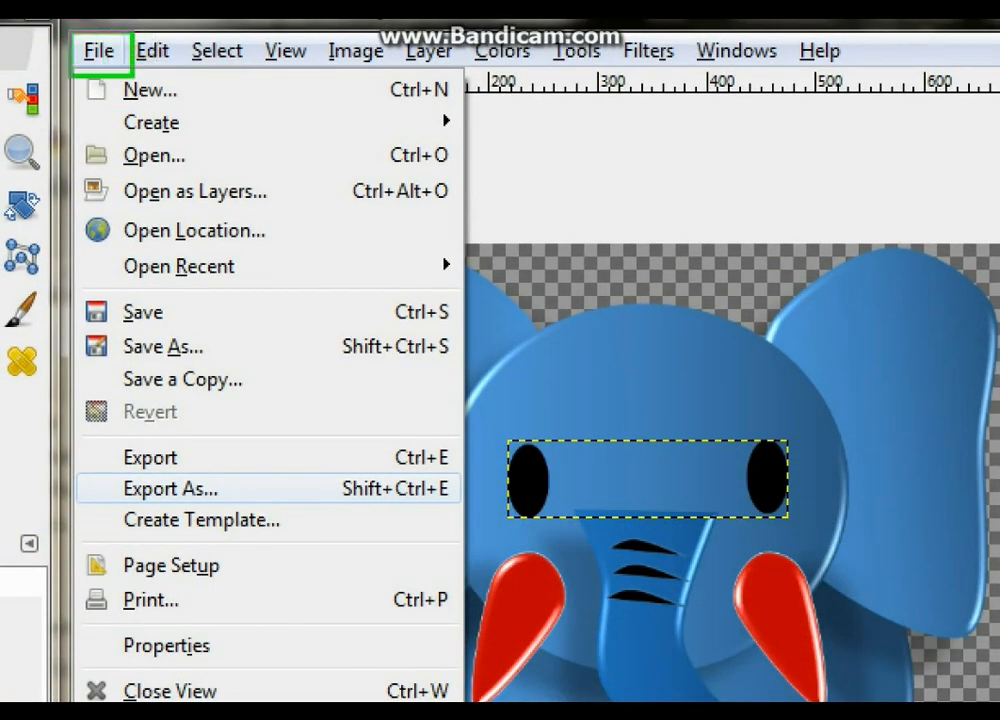
pyautogui.moveTo(88, 464); pyautogui.dragTo(467, 511)
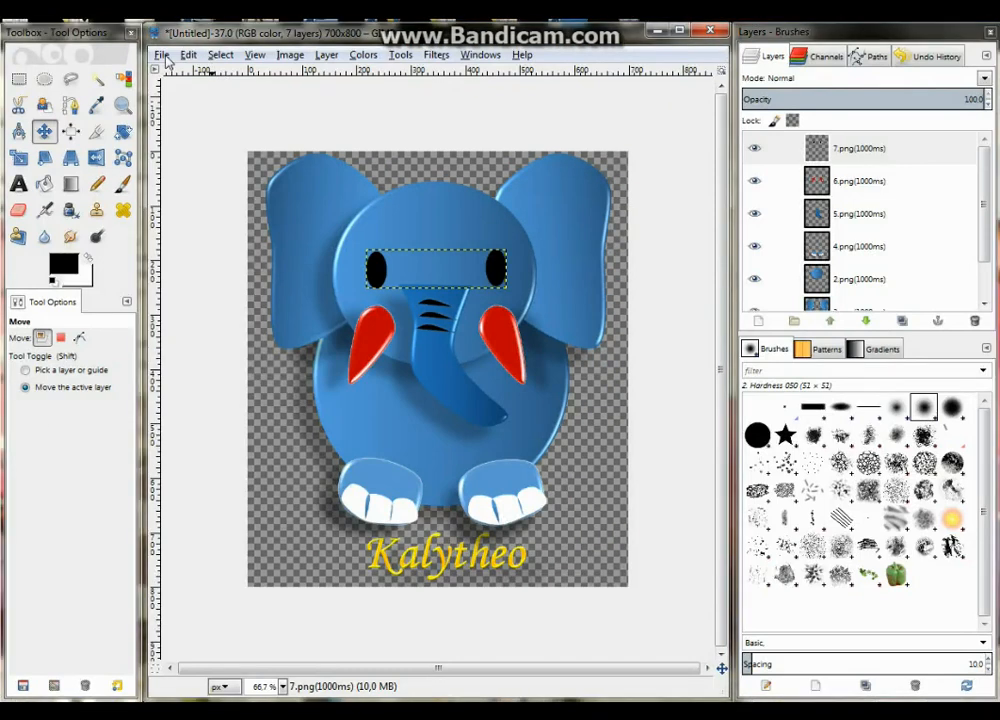
pyautogui.click(98, 51)
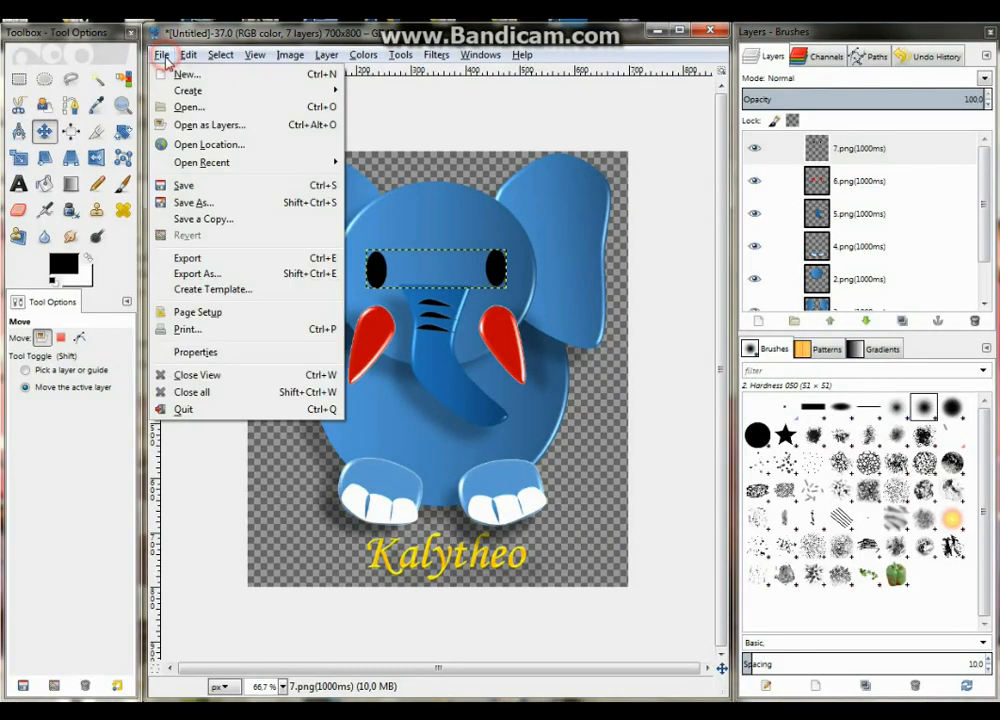
pyautogui.click(222, 273)
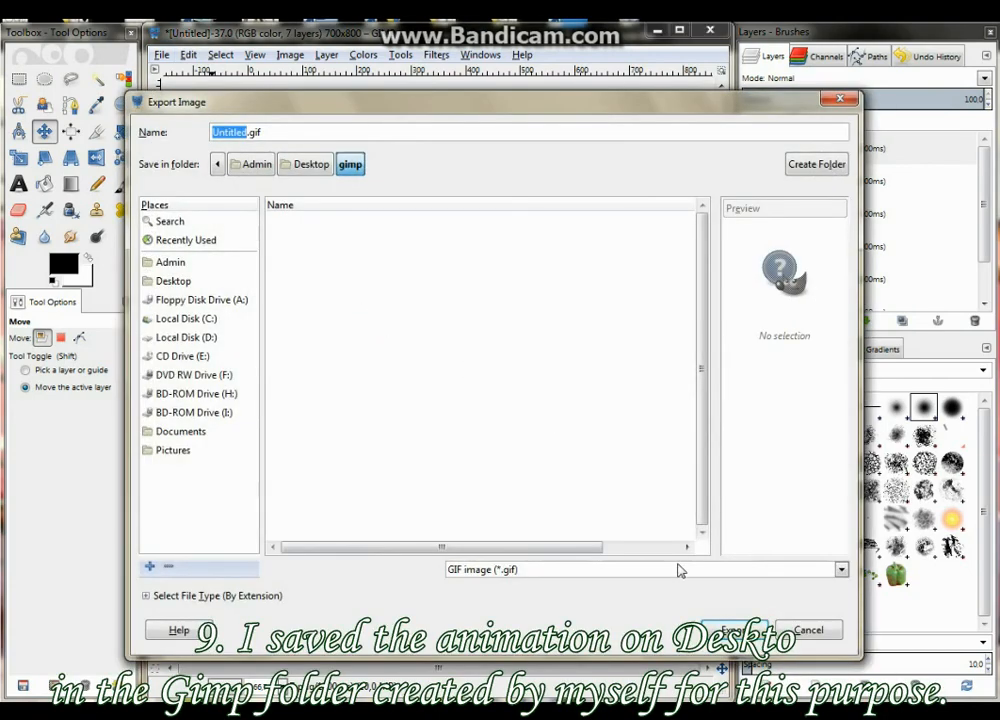
pyautogui.click(842, 569)
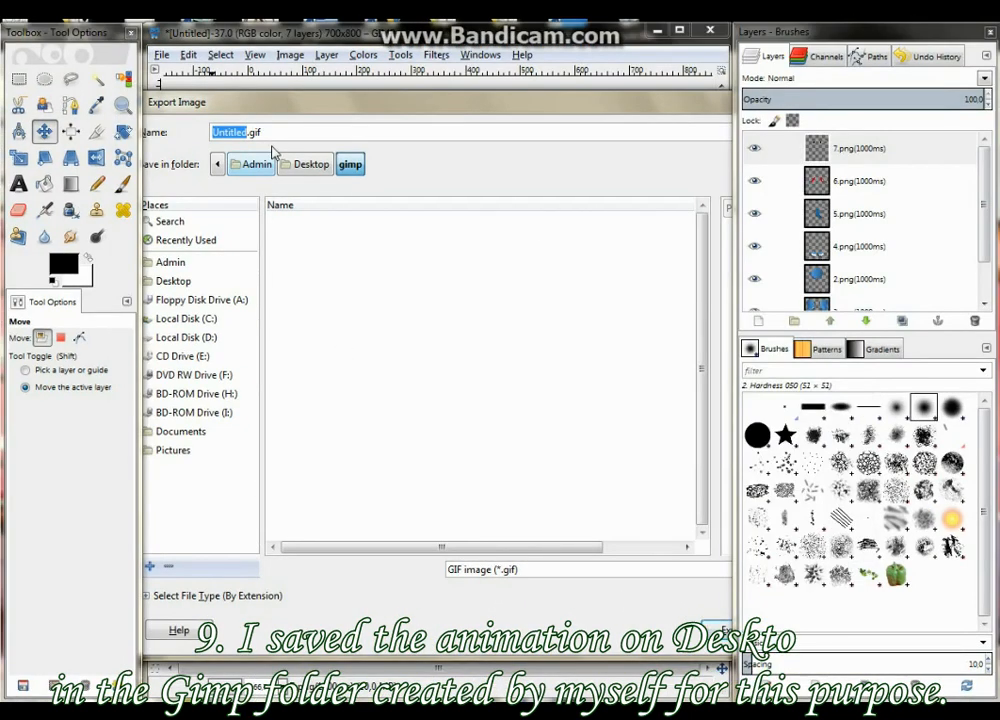
pyautogui.moveTo(293, 105); pyautogui.dragTo(330, 94)
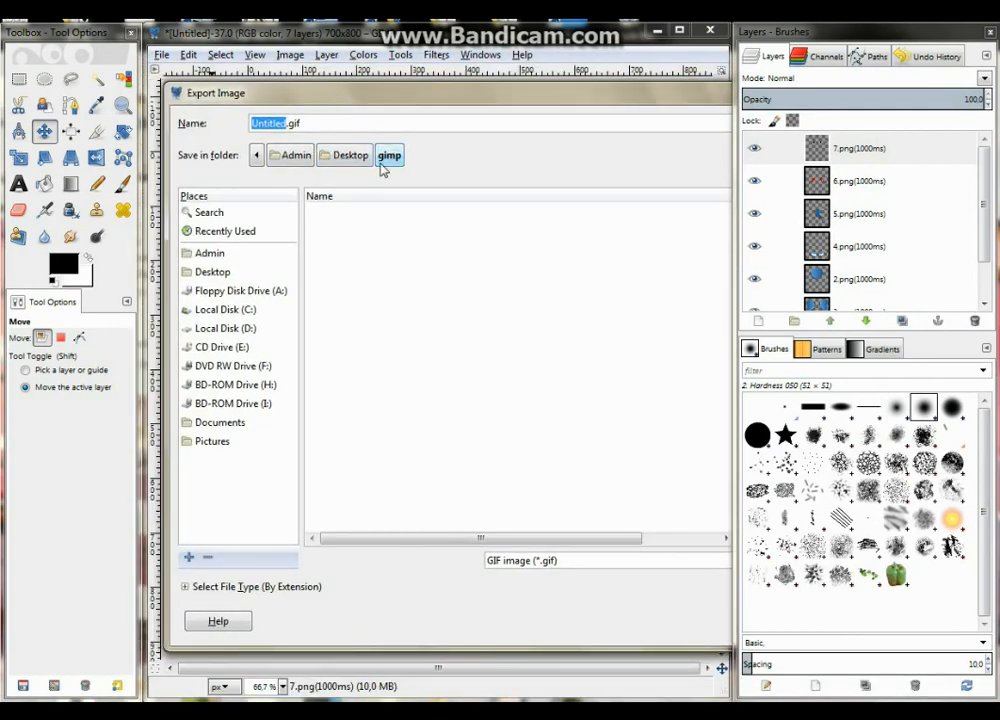
pyautogui.write('elepha')
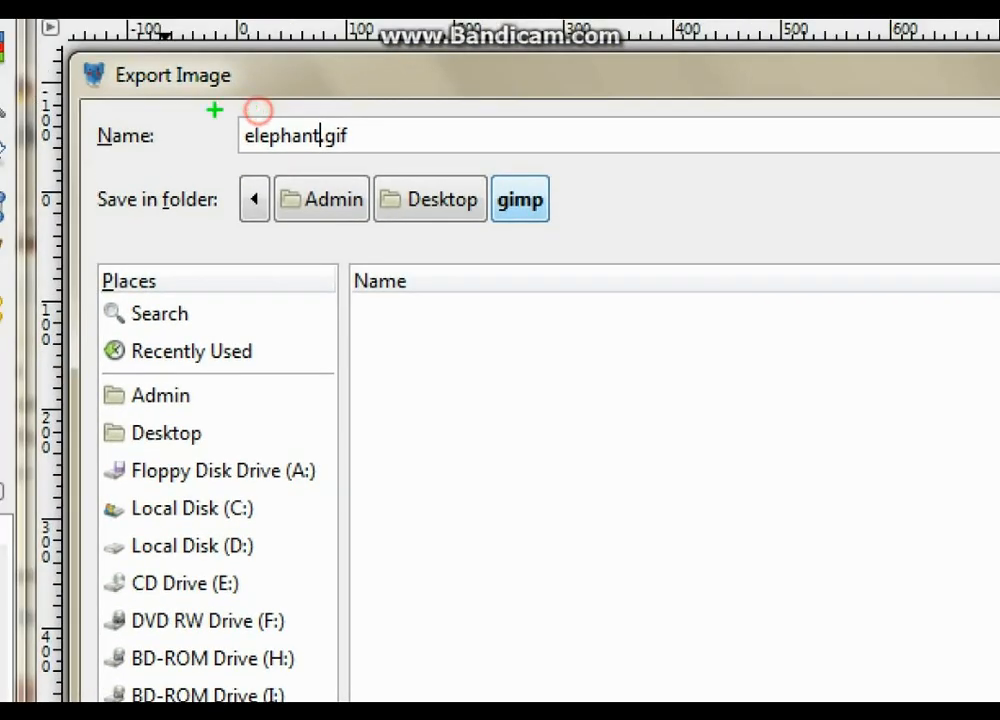
pyautogui.moveTo(212, 117)
pyautogui.mouseDown()
pyautogui.moveTo(368, 162)
pyautogui.moveTo(396, 160)
pyautogui.mouseUp()
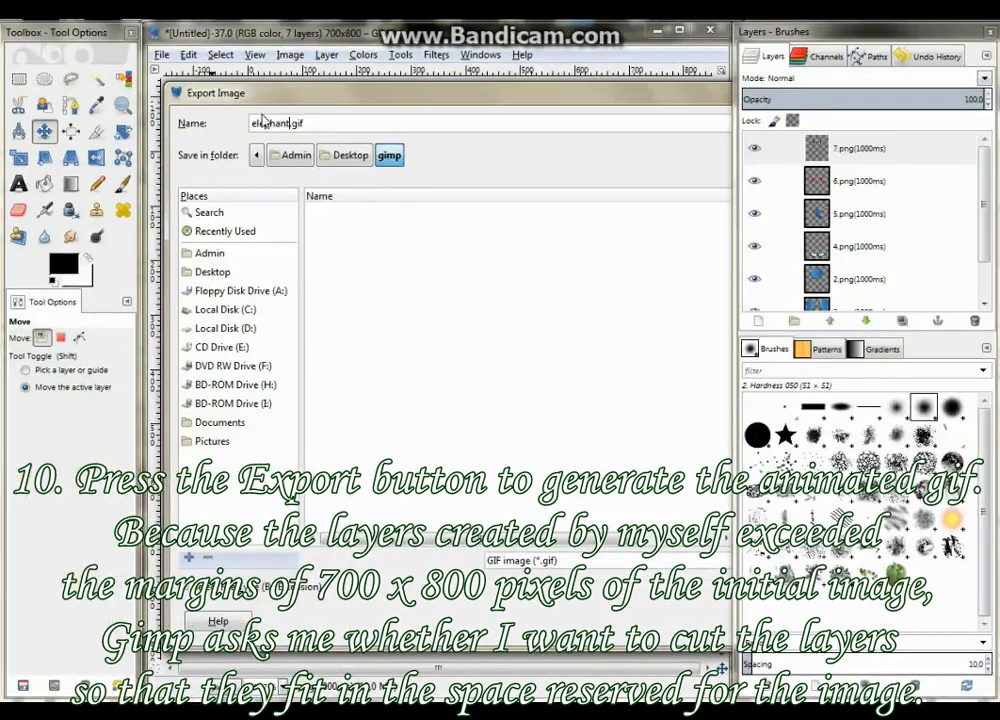
# Export the GIF with its layers cropped to the image borders, as an animation that loops forever
pyautogui.moveTo(793, 86); pyautogui.dragTo(542, 120)
pyautogui.moveTo(397, 117); pyautogui.dragTo(339, 100)
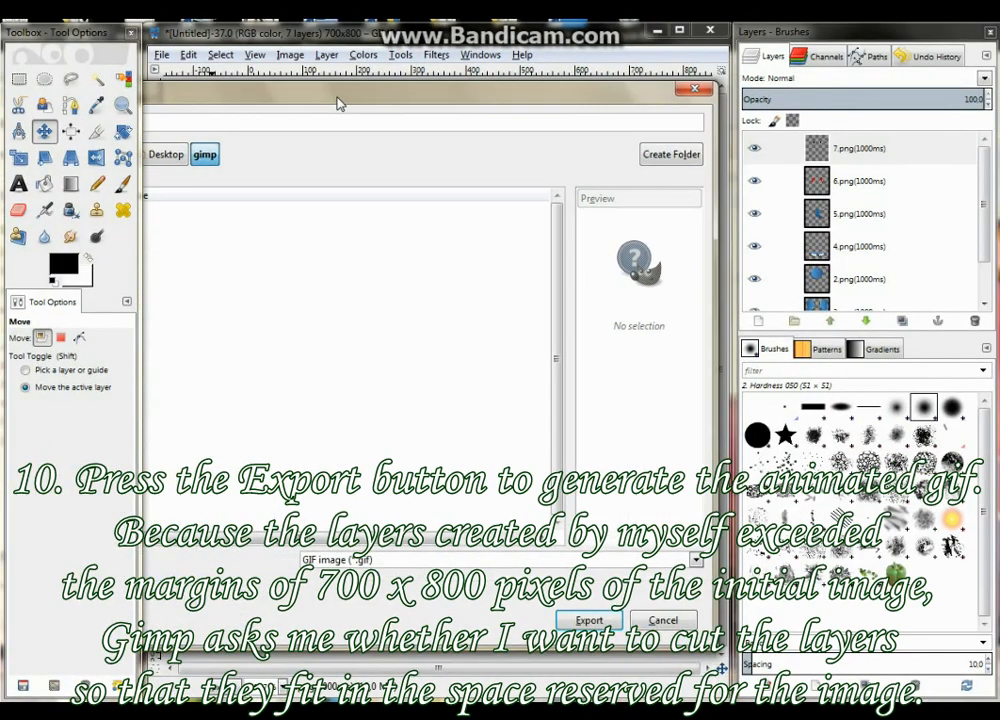
pyautogui.click(588, 620)
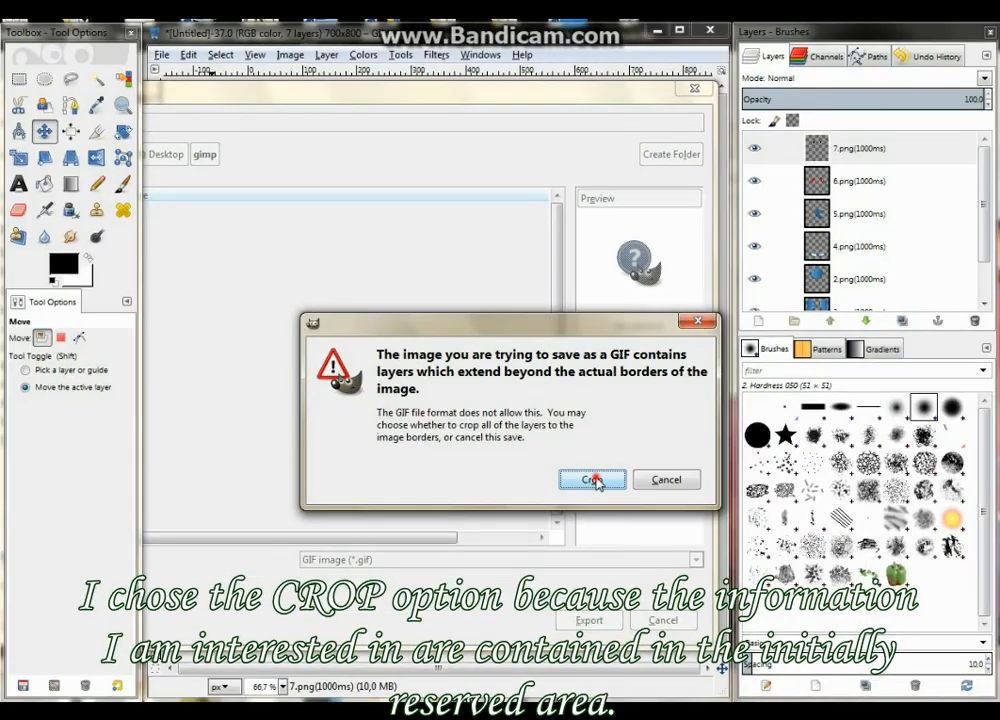
pyautogui.click(574, 434)
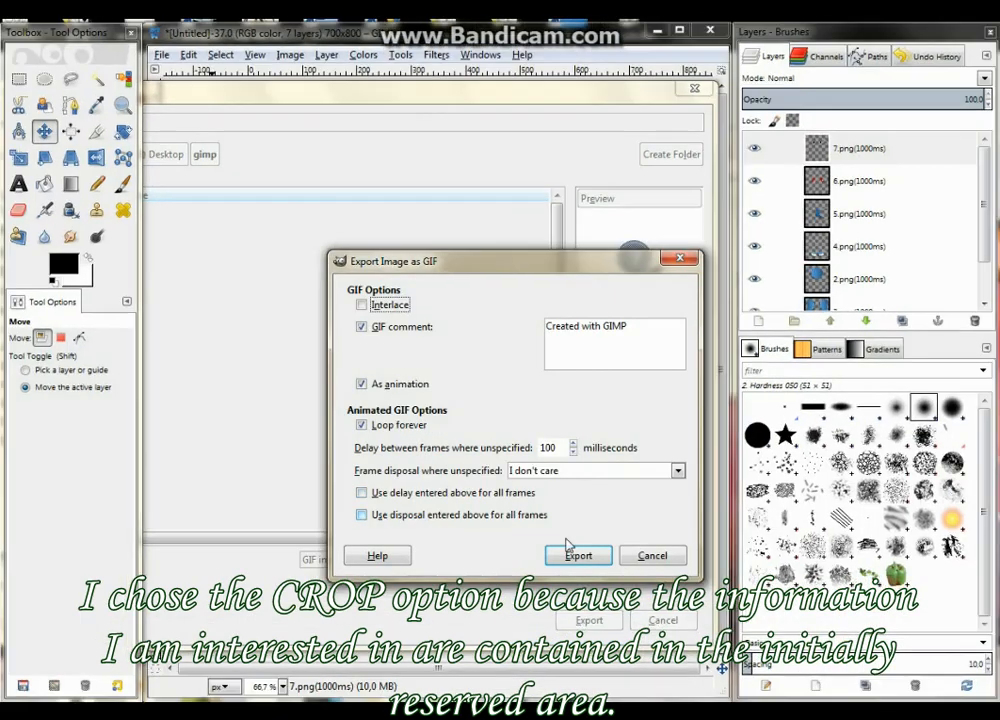
pyautogui.click(570, 624)
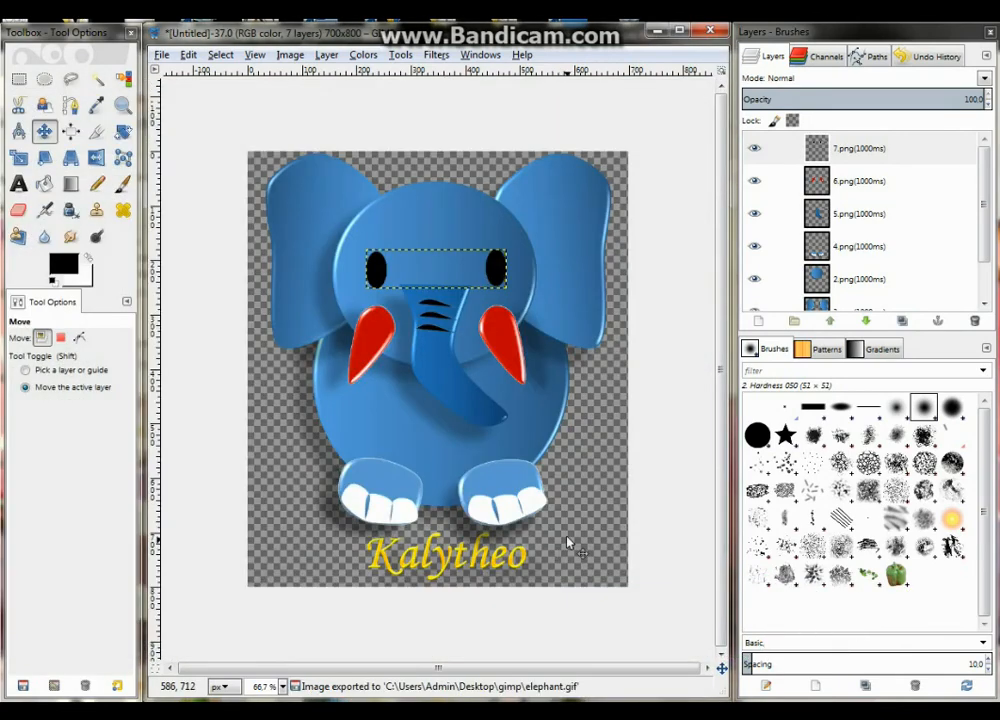
# Switch to the gimp folder in Windows Explorer and open elephant.gif with Google Chrome to watch the animation
pyautogui.hotkey('alt', 'Tab')
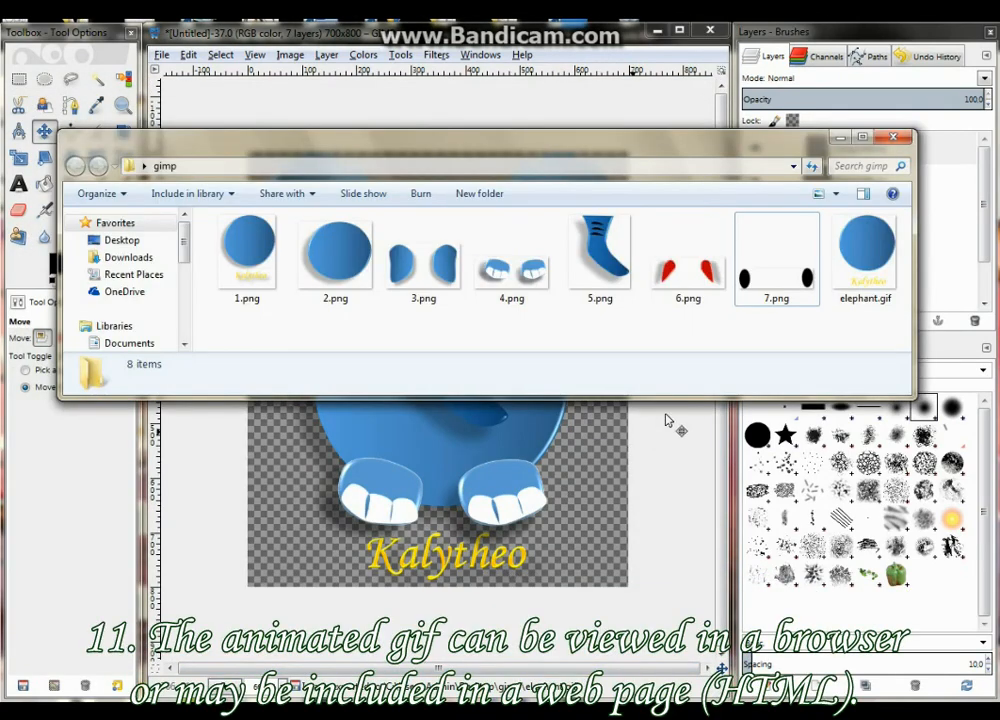
pyautogui.click(855, 232)
pyautogui.moveTo(648, 142); pyautogui.dragTo(500, 142)
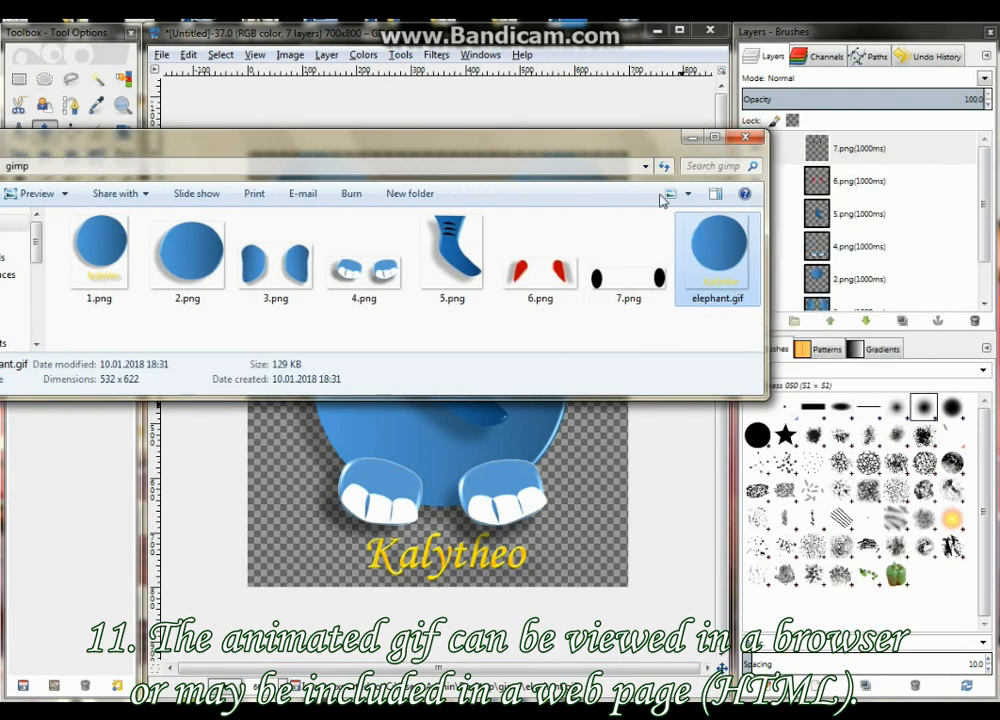
pyautogui.rightClick(706, 258)
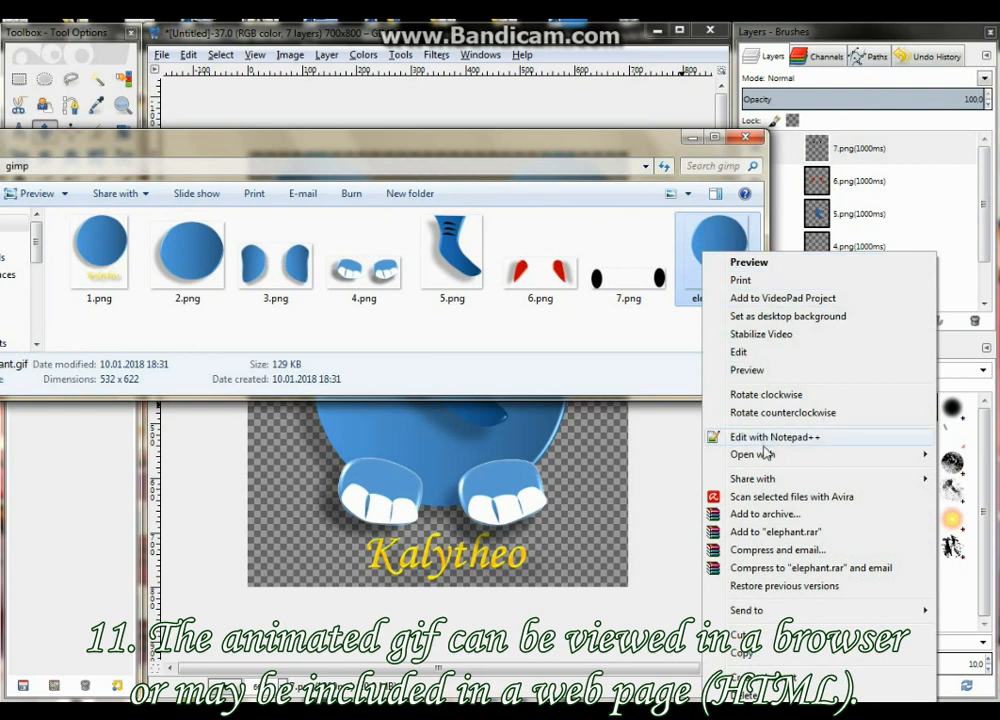
pyautogui.moveTo(705, 454)
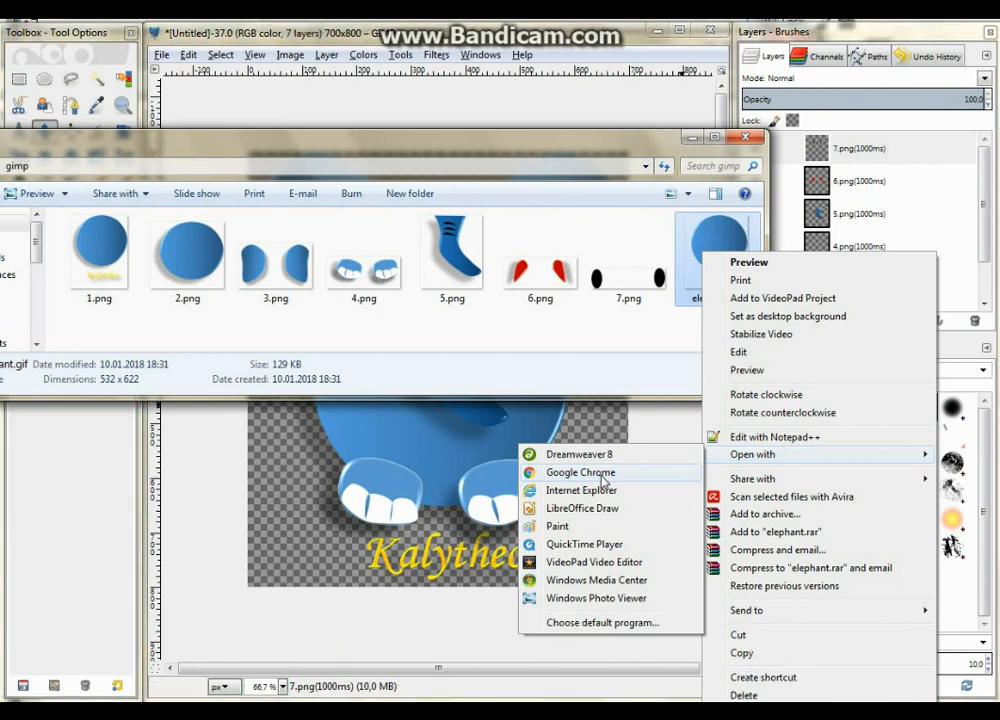
pyautogui.click(603, 474)
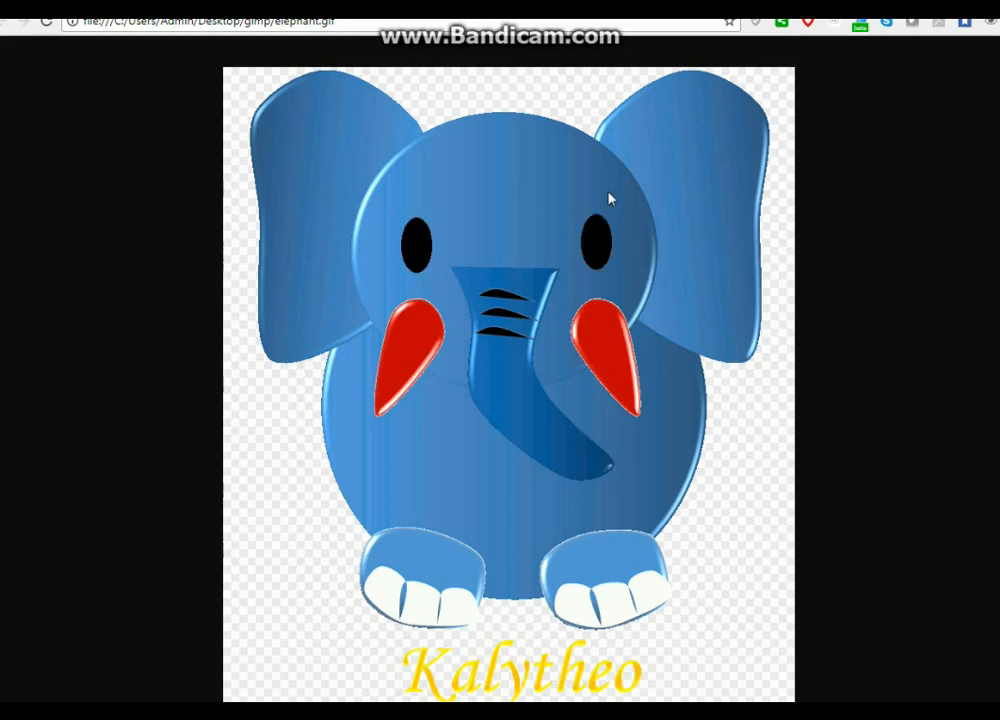
pyautogui.click(300, 8)
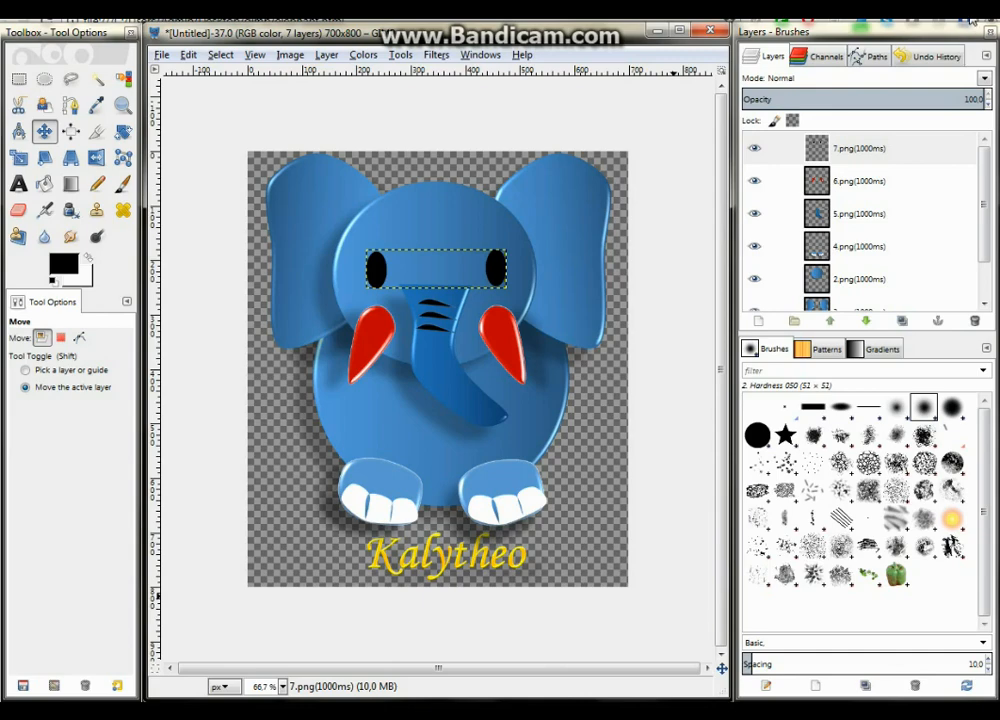
# Open elephant.html from the gimp folder in Notepad, enlarge the window to examine the page code, and close it
pyautogui.click(426, 128)
pyautogui.rightClick(265, 370)
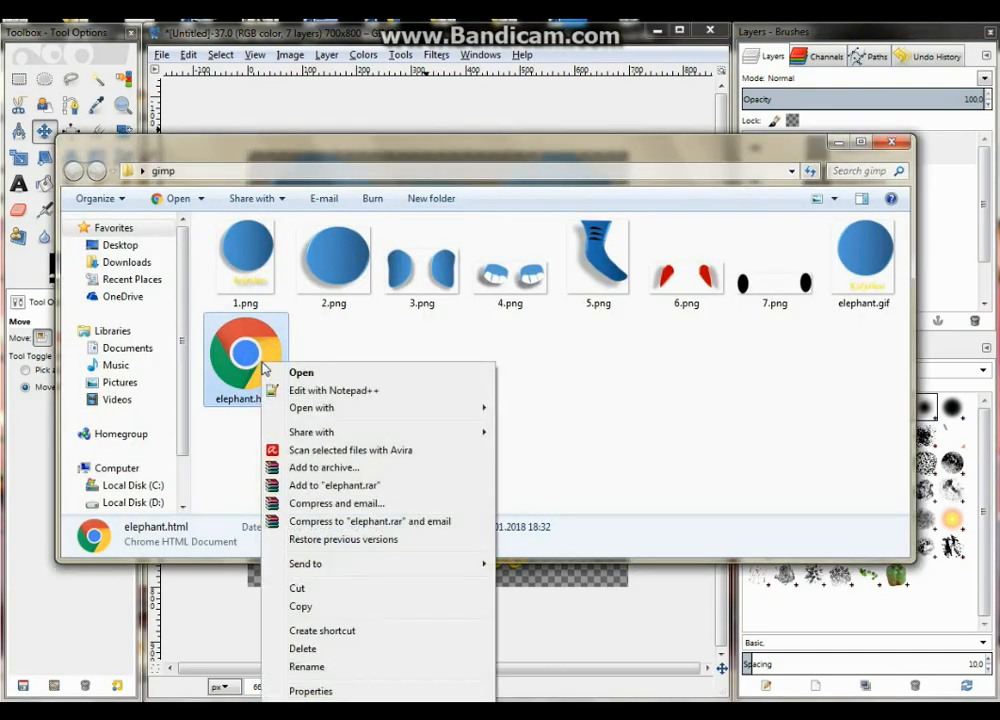
pyautogui.moveTo(346, 410)
pyautogui.click(545, 516)
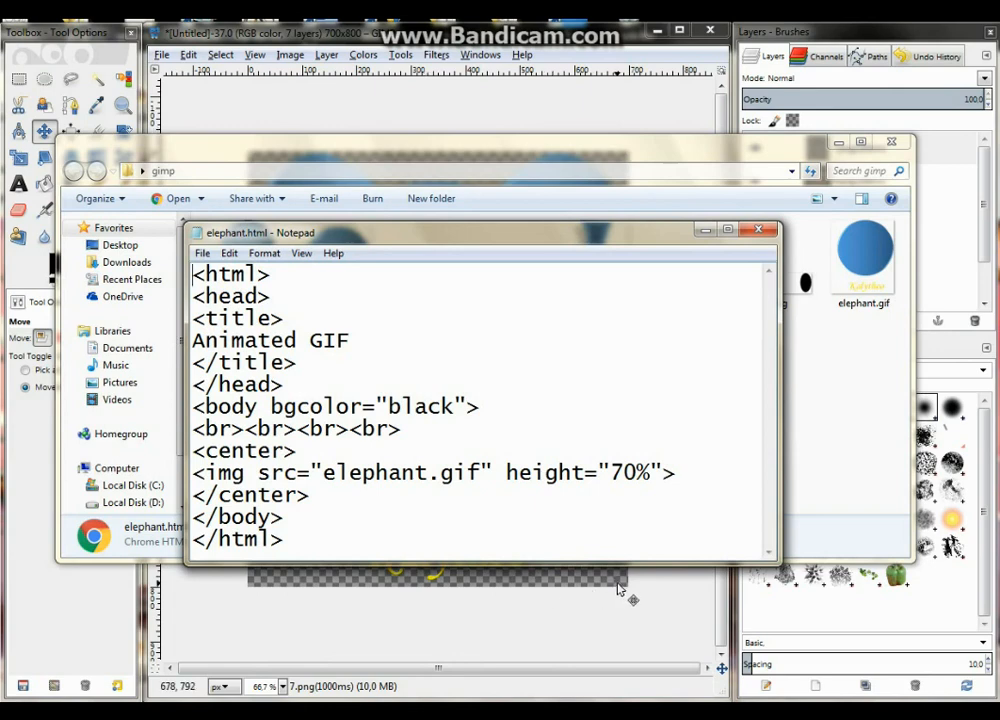
pyautogui.moveTo(461, 236); pyautogui.dragTo(456, 218)
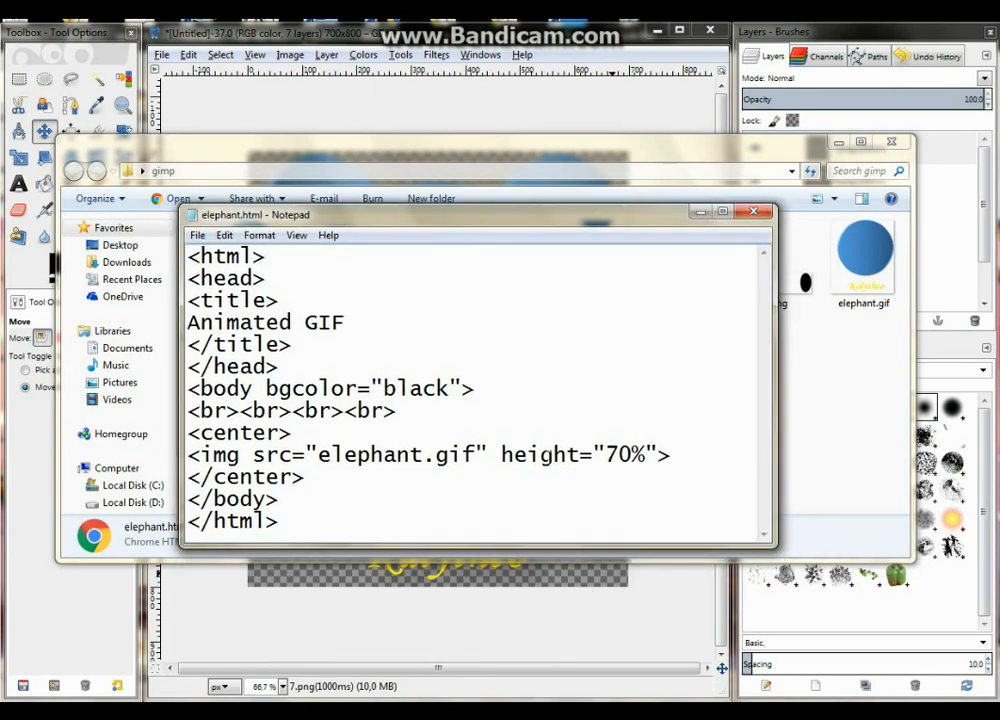
pyautogui.moveTo(772, 547); pyautogui.dragTo(826, 619)
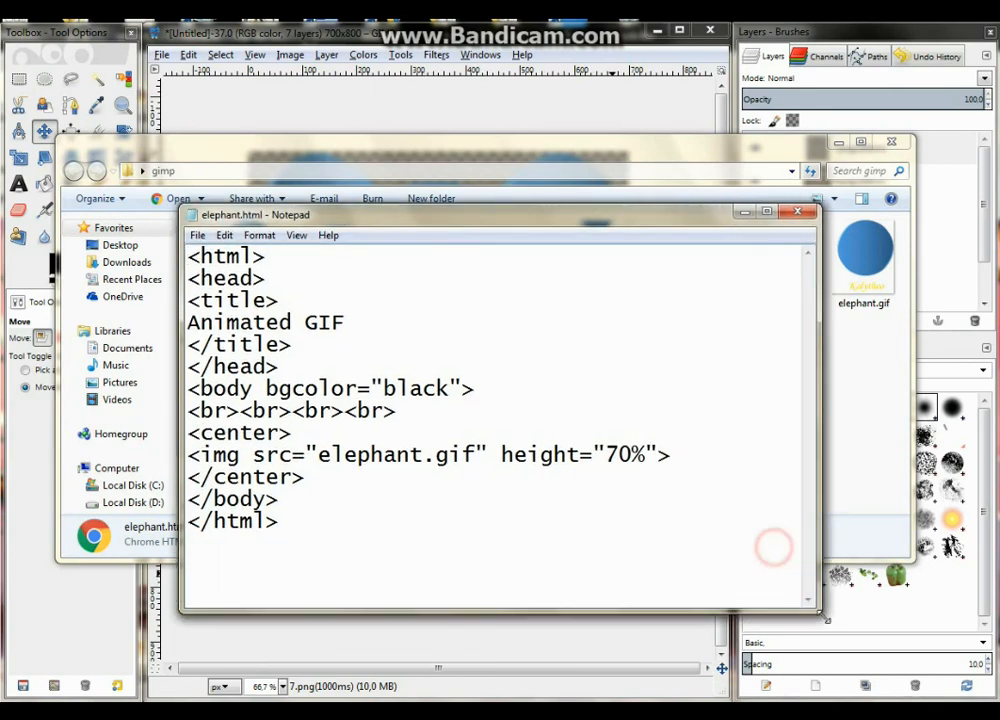
pyautogui.click(808, 211)
# Open elephant.html from the gimp folder with Google Chrome
pyautogui.rightClick(240, 373)
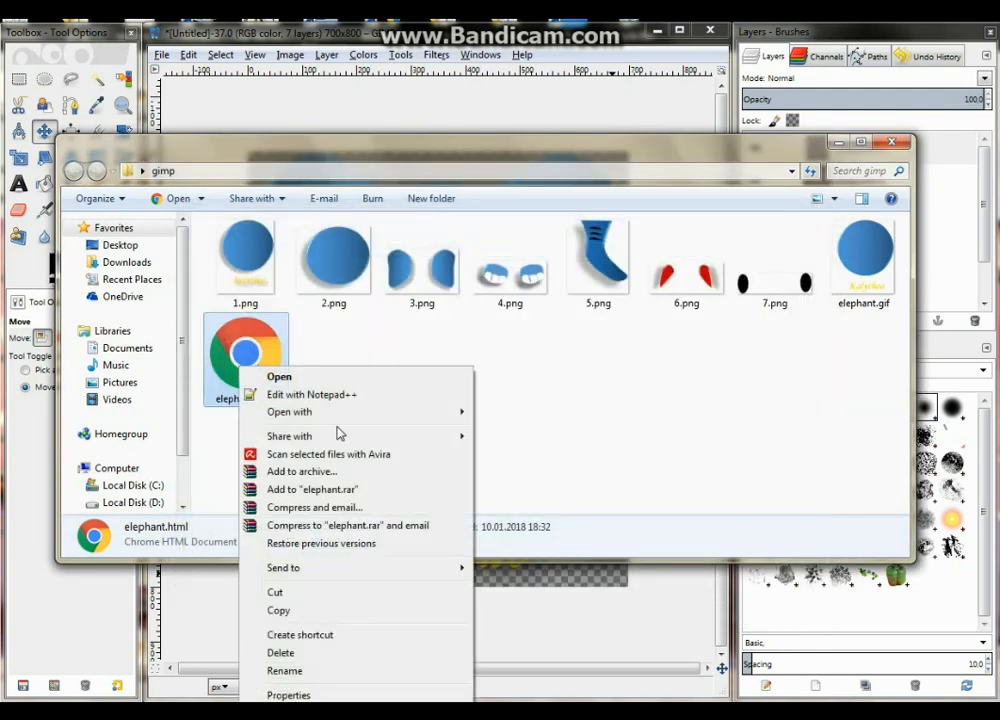
pyautogui.moveTo(364, 418)
pyautogui.click(533, 448)
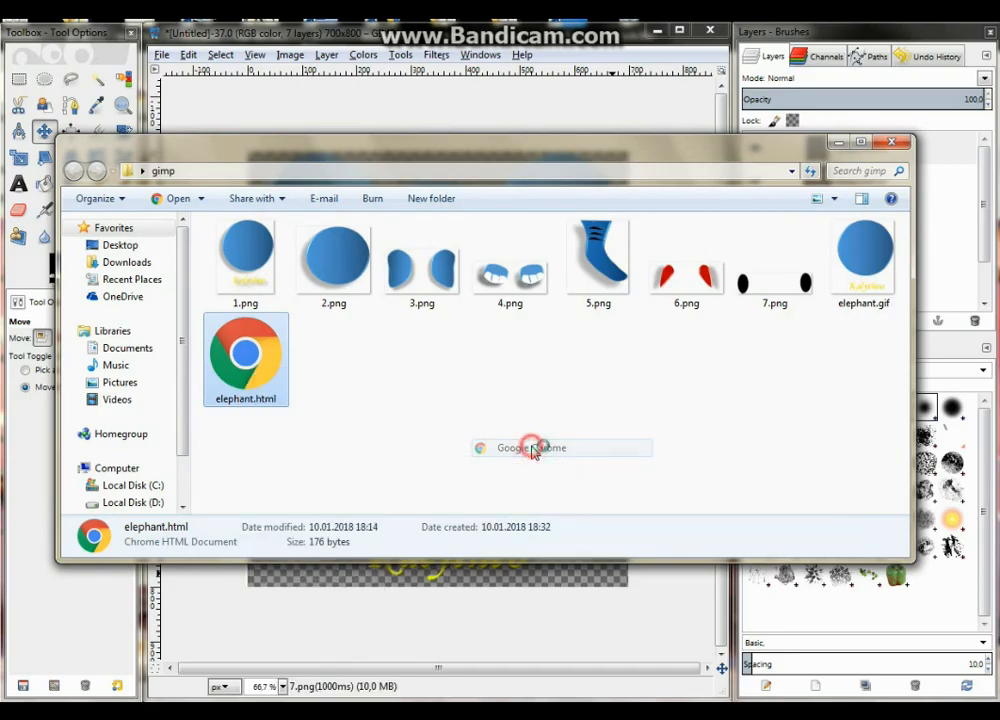